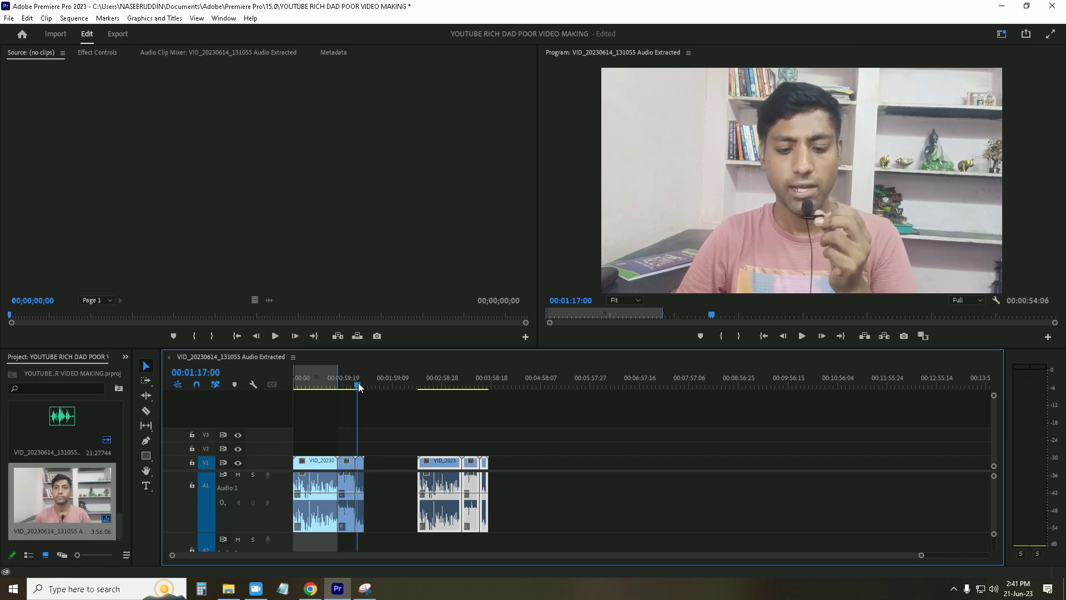
- Play parts of the first and second clip groups in the timeline to compare their audio
{"action": "left_click", "coordinate": [358, 387]}
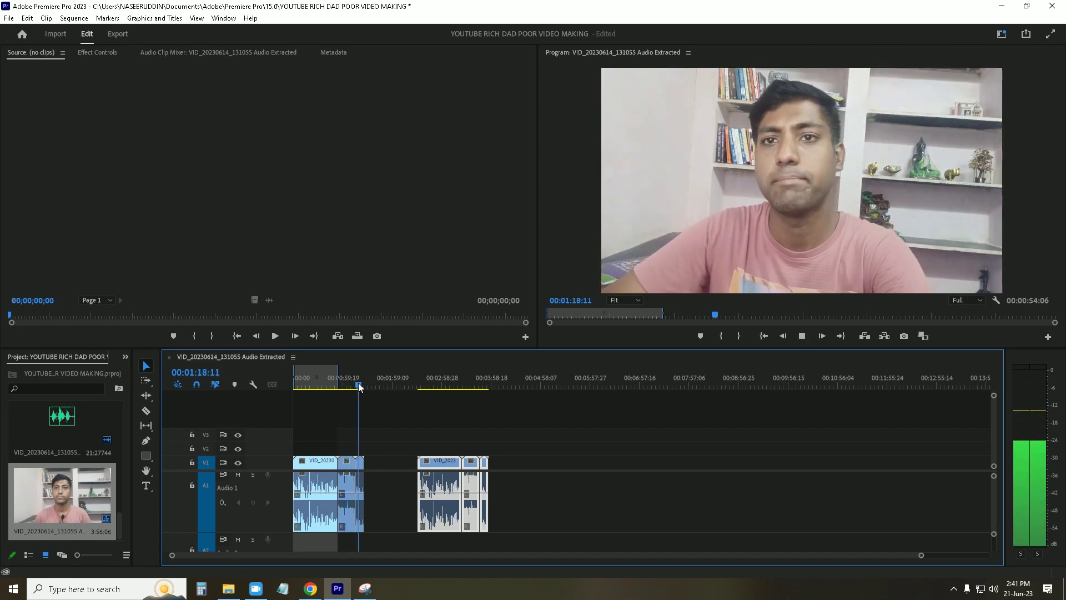
{"action": "key", "text": "space"}
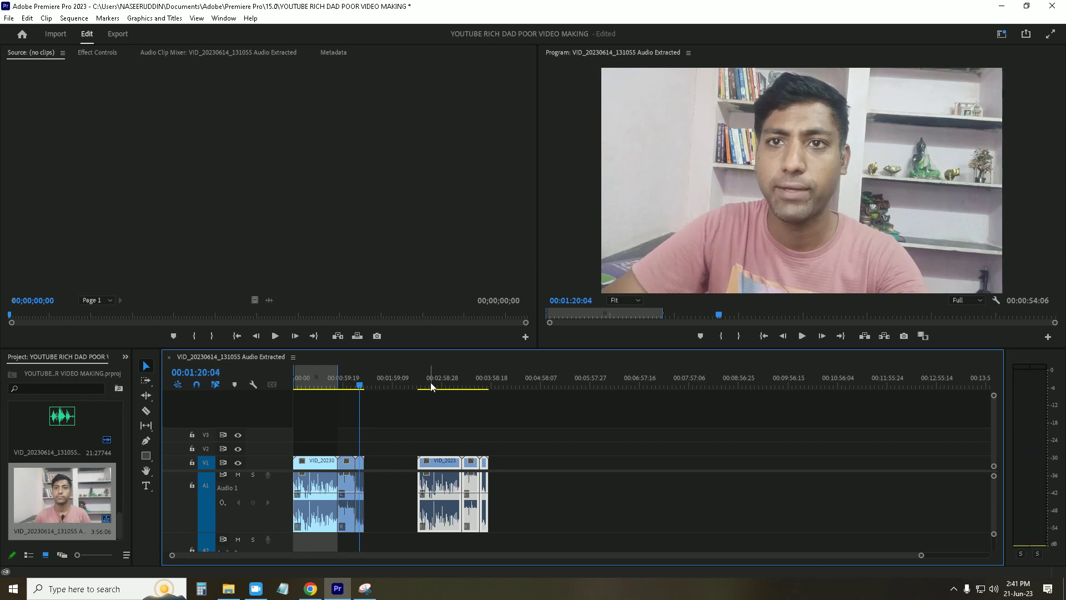
{"action": "left_click", "coordinate": [429, 385]}
{"action": "key", "text": "space"}
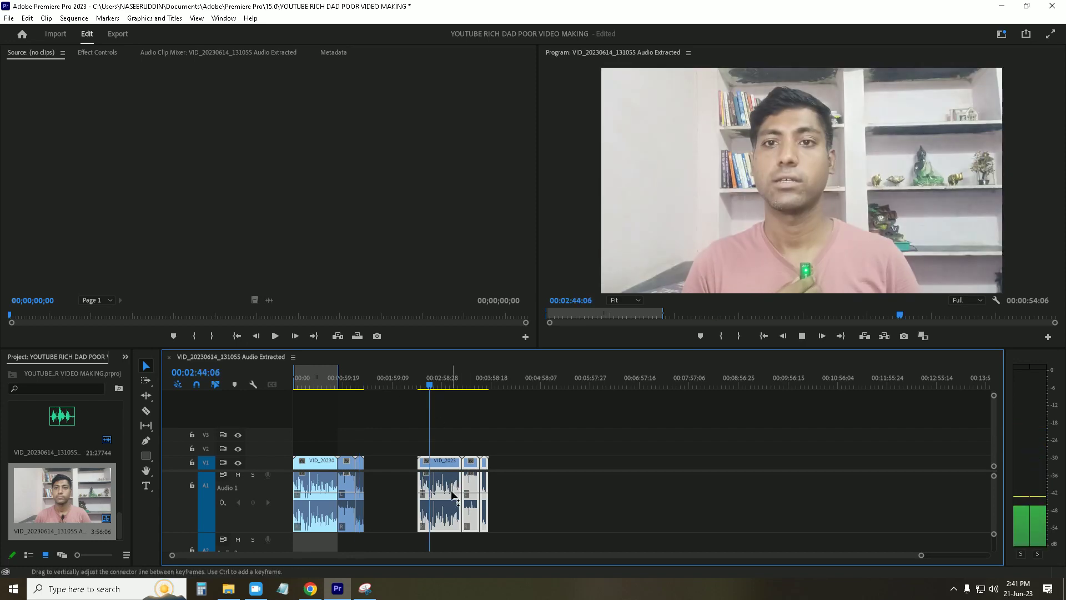
{"action": "key", "text": "space"}
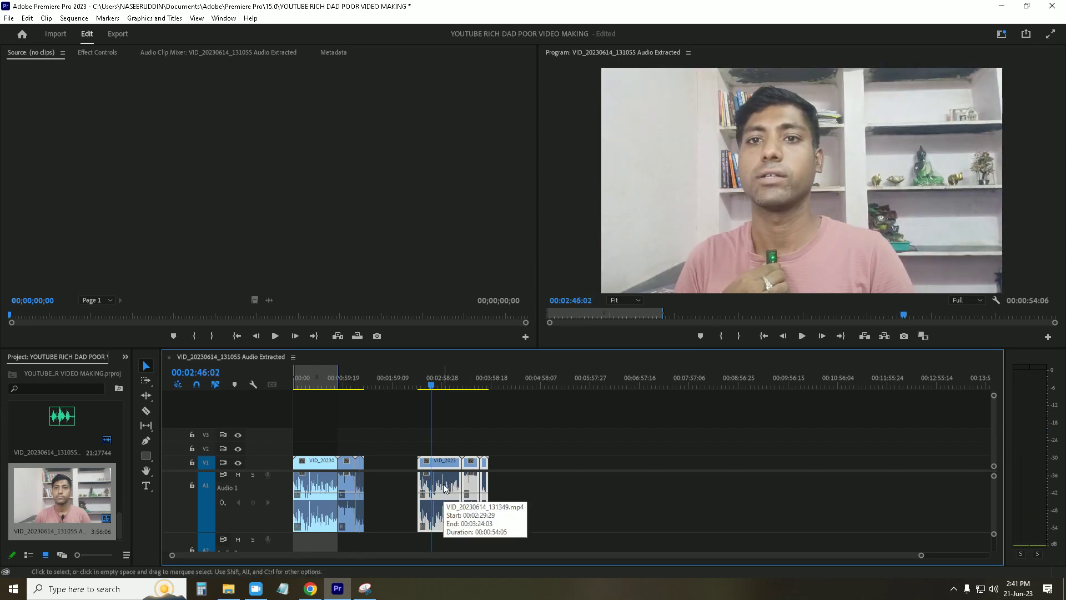
{"action": "key", "text": "space"}
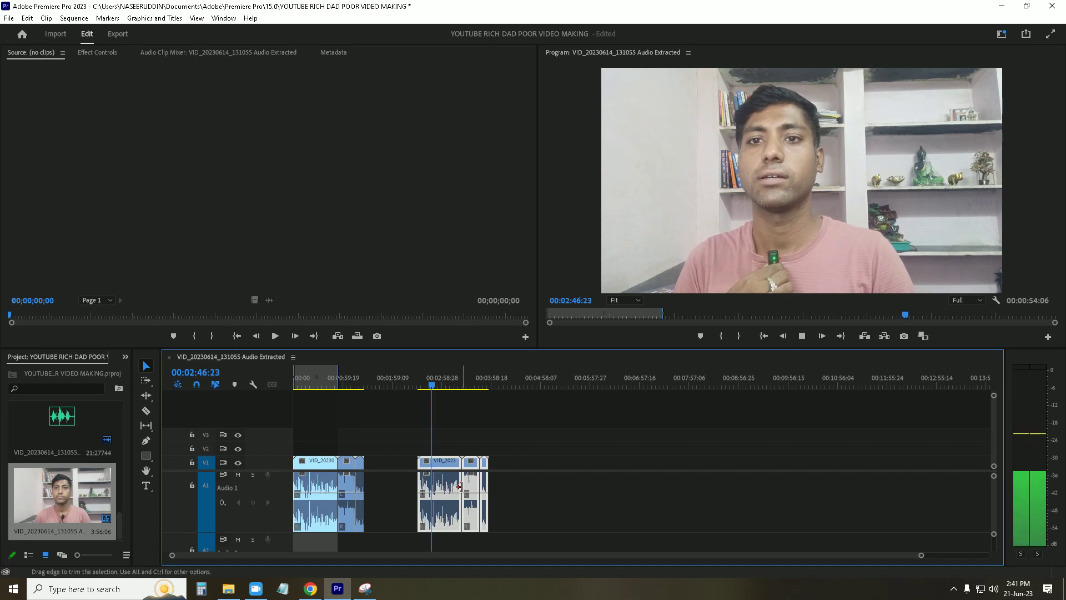
- Unlink the second group's audio from its video and open its first audio clip in Adobe Audition
{"action": "right_click", "coordinate": [437, 487]}
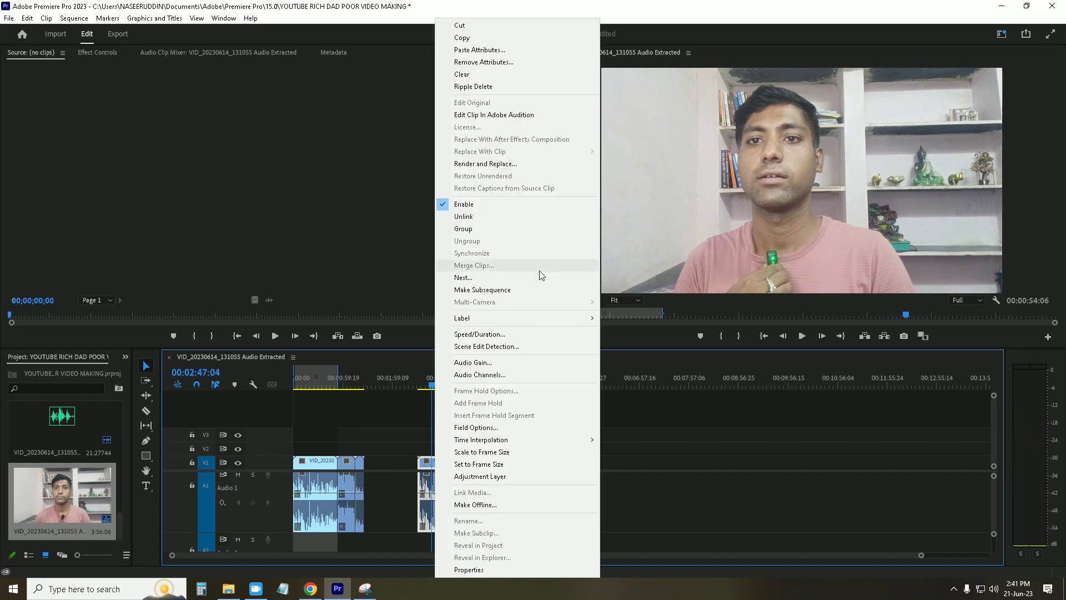
{"action": "left_click", "coordinate": [518, 221]}
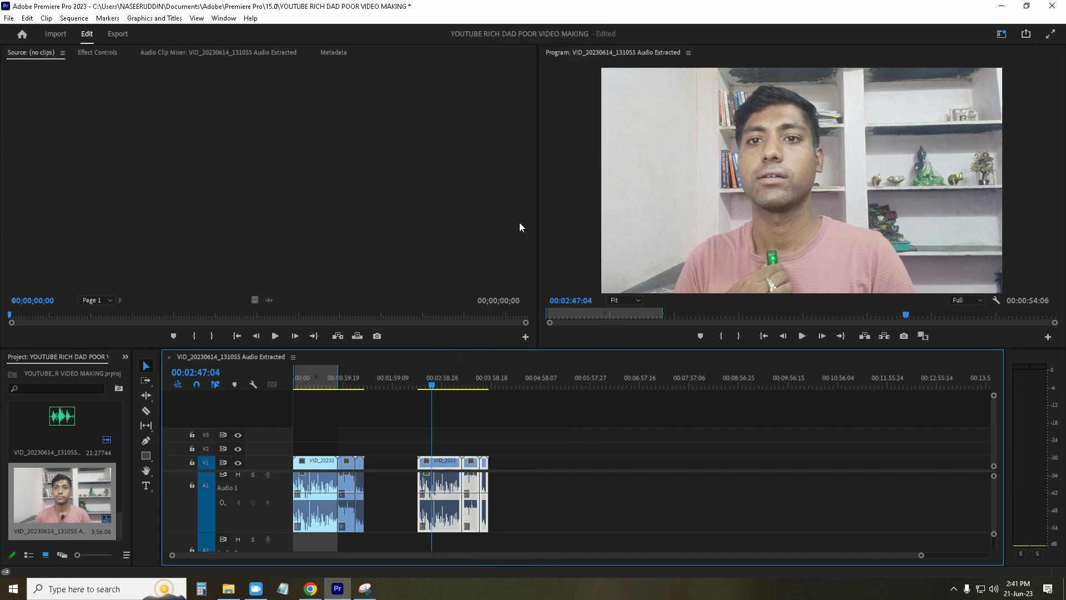
{"action": "left_click", "coordinate": [425, 488]}
{"action": "right_click", "coordinate": [441, 482]}
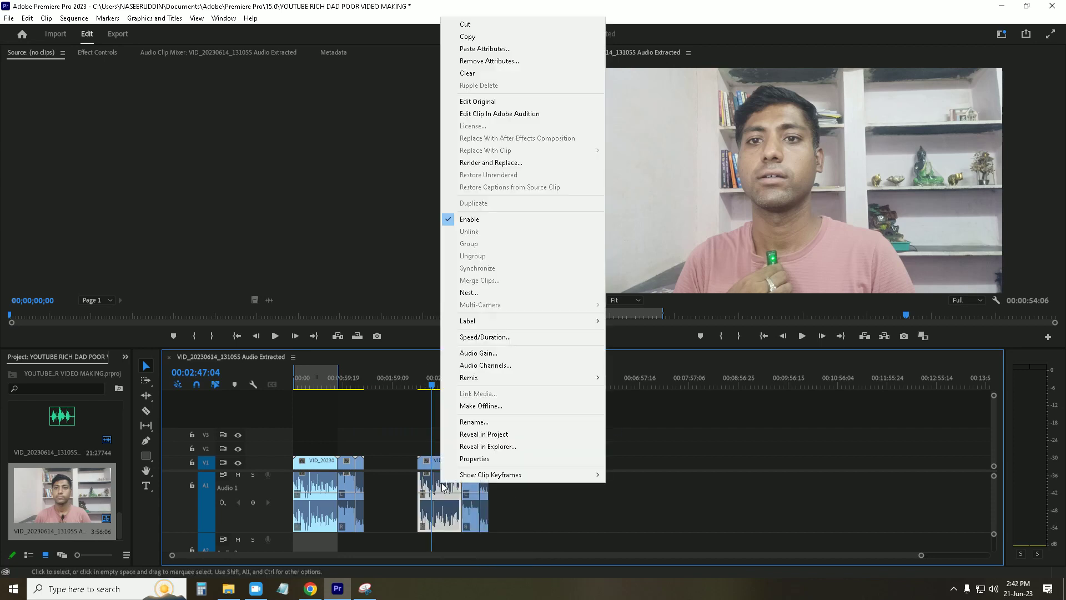
{"action": "left_click", "coordinate": [502, 113]}
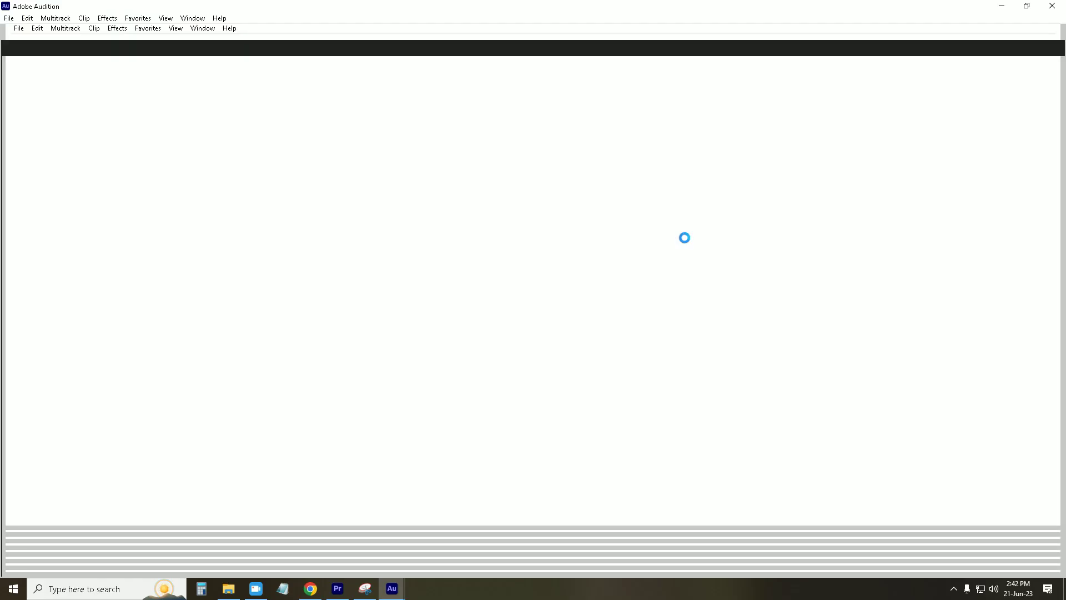
- Listen to the recording and select the noise-only section from about 0:18.3 to 0:20.0
{"action": "key", "text": "space"}
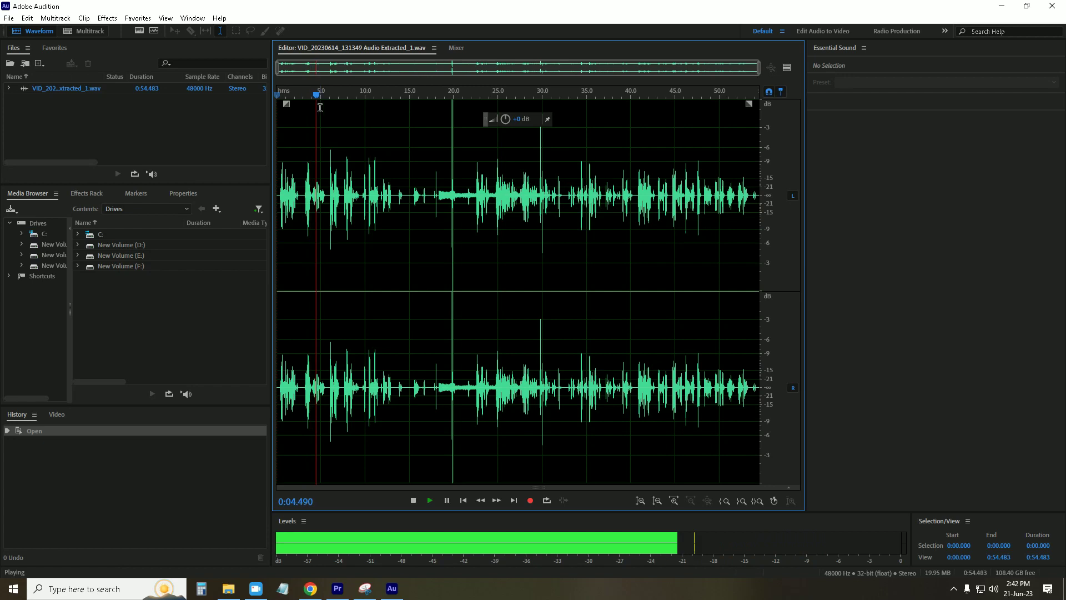
{"action": "left_click", "coordinate": [440, 97]}
{"action": "key", "text": "space"}
{"action": "key", "text": "space"}
{"action": "key", "text": "space"}
{"action": "left_click_drag", "start_coordinate": [439, 193], "coordinate": [449, 194]}
{"action": "key", "text": "space"}
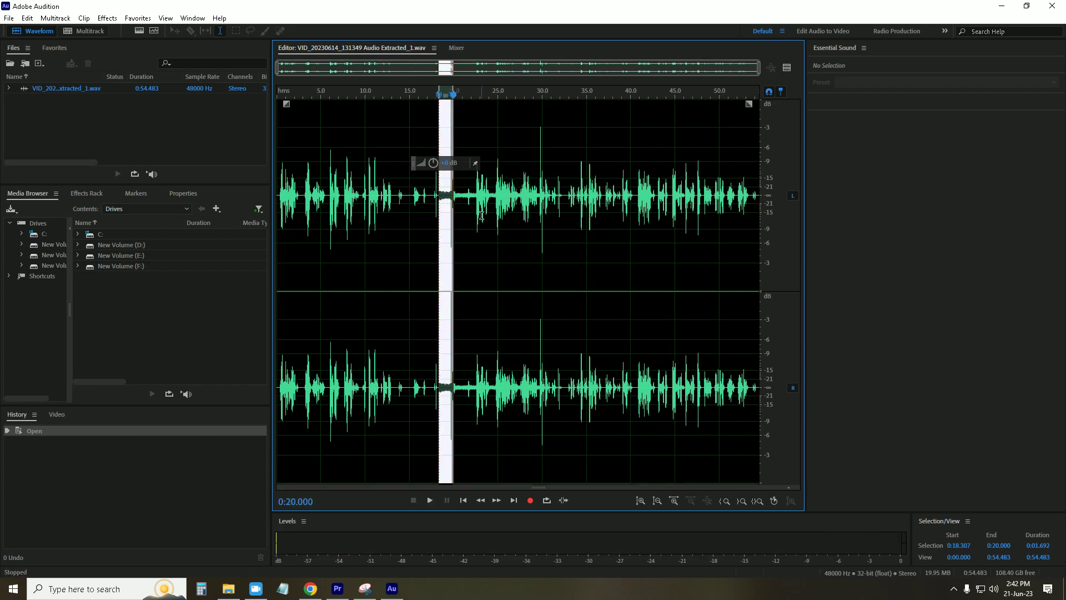
- Capture a noise print from the selected noise section
{"action": "right_click", "coordinate": [442, 207]}
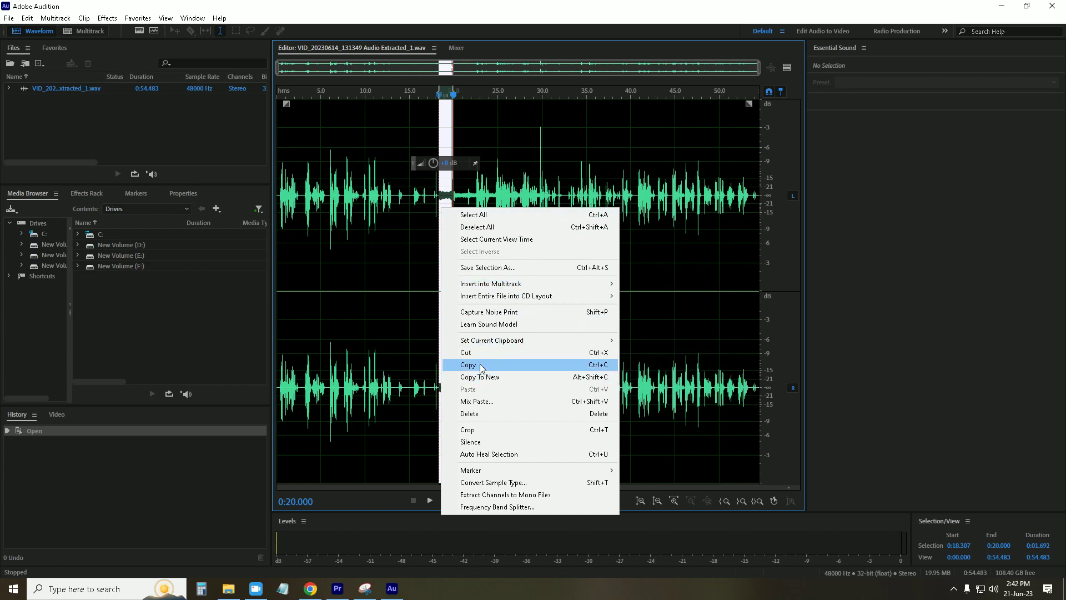
{"action": "left_click", "coordinate": [113, 20]}
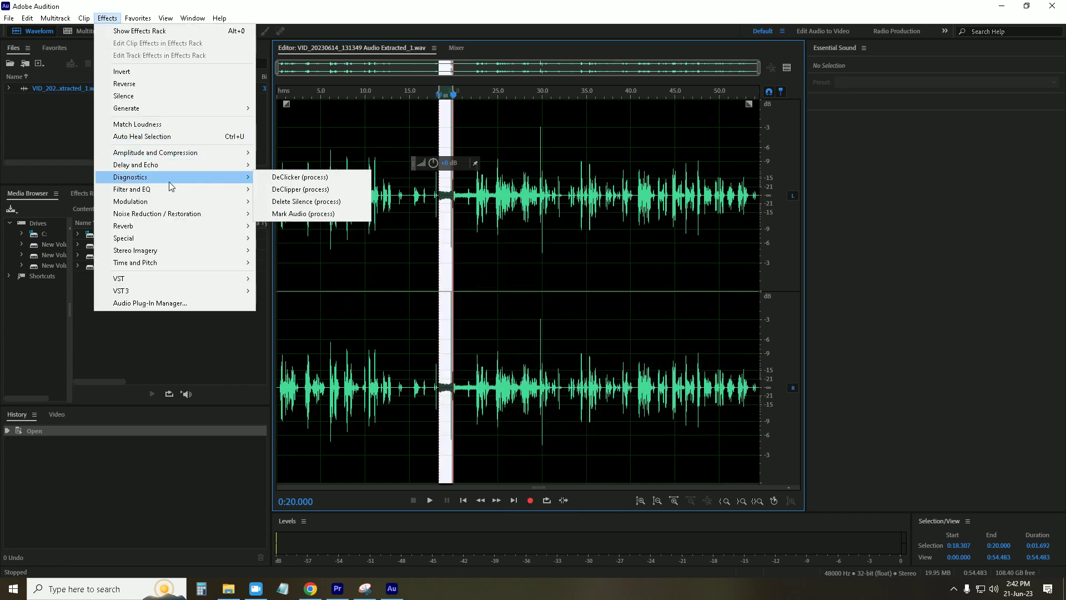
{"action": "mouse_move", "coordinate": [171, 190]}
{"action": "mouse_move", "coordinate": [235, 216]}
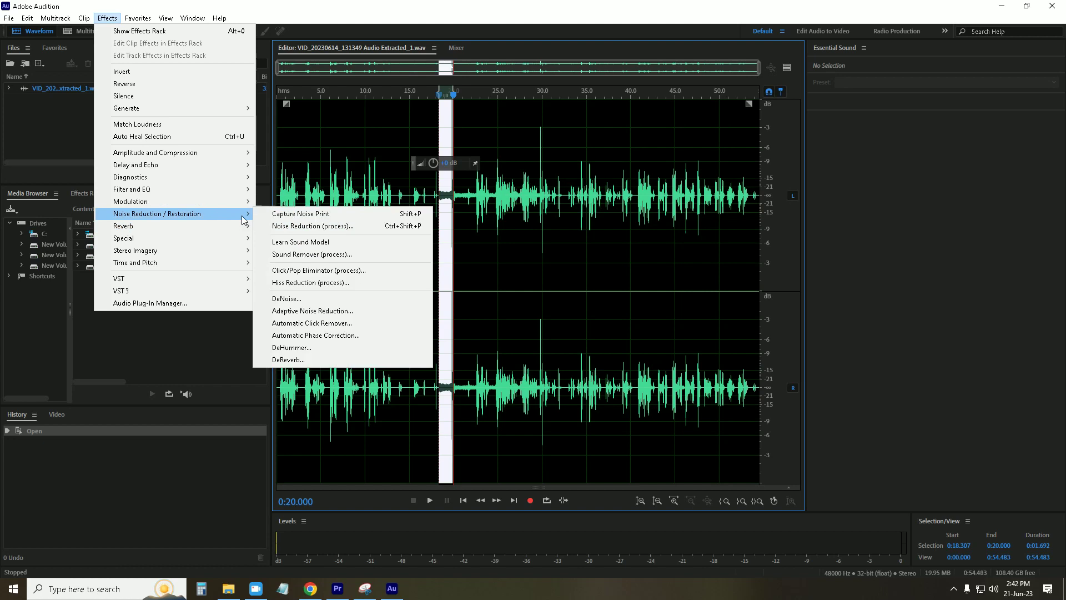
{"action": "left_click", "coordinate": [281, 216]}
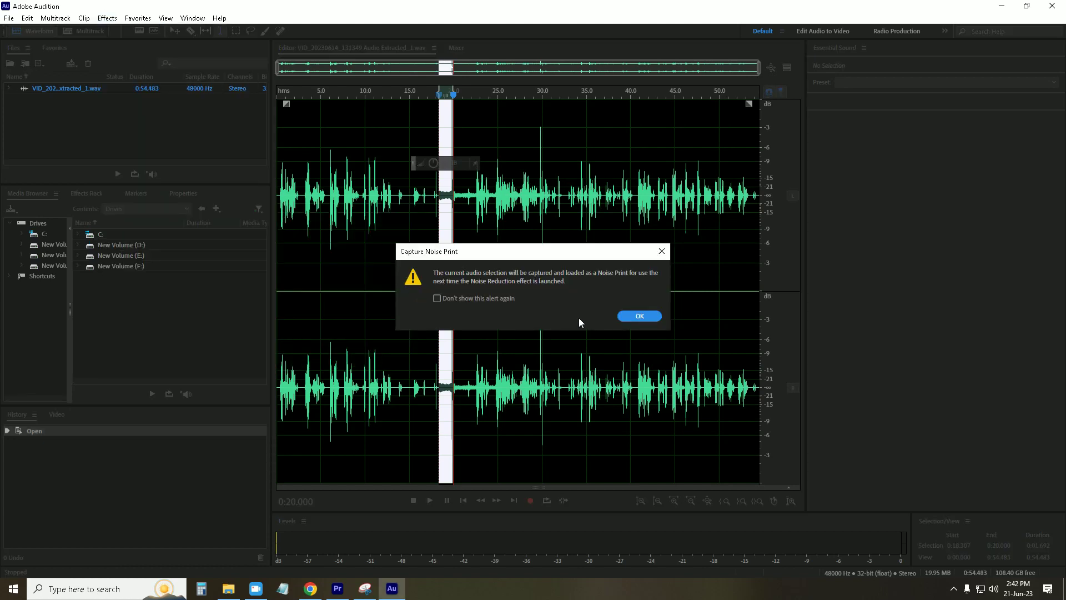
{"action": "left_click", "coordinate": [658, 317]}
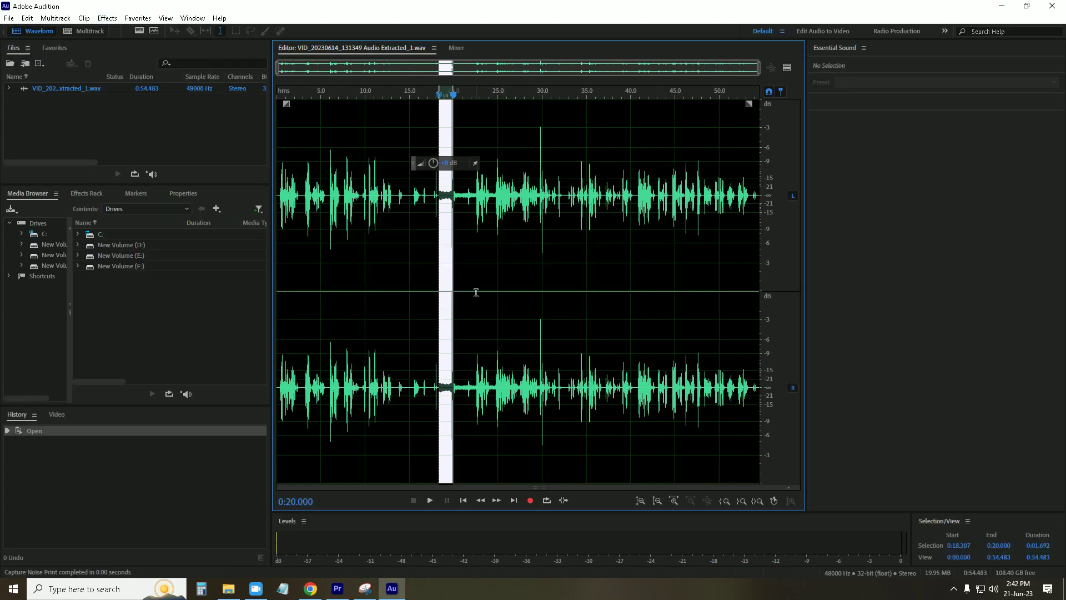
- Apply Noise Reduction to the entire waveform using the captured noise print, at 50% with a 16 dB reduction
{"action": "key", "text": "ctrl+a"}
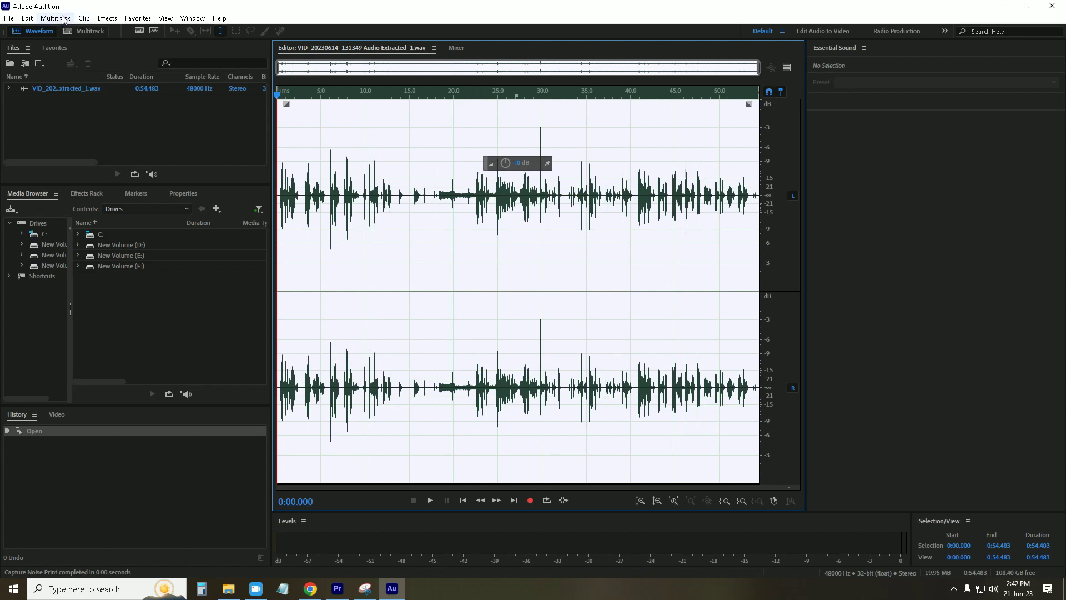
{"action": "left_click", "coordinate": [103, 20]}
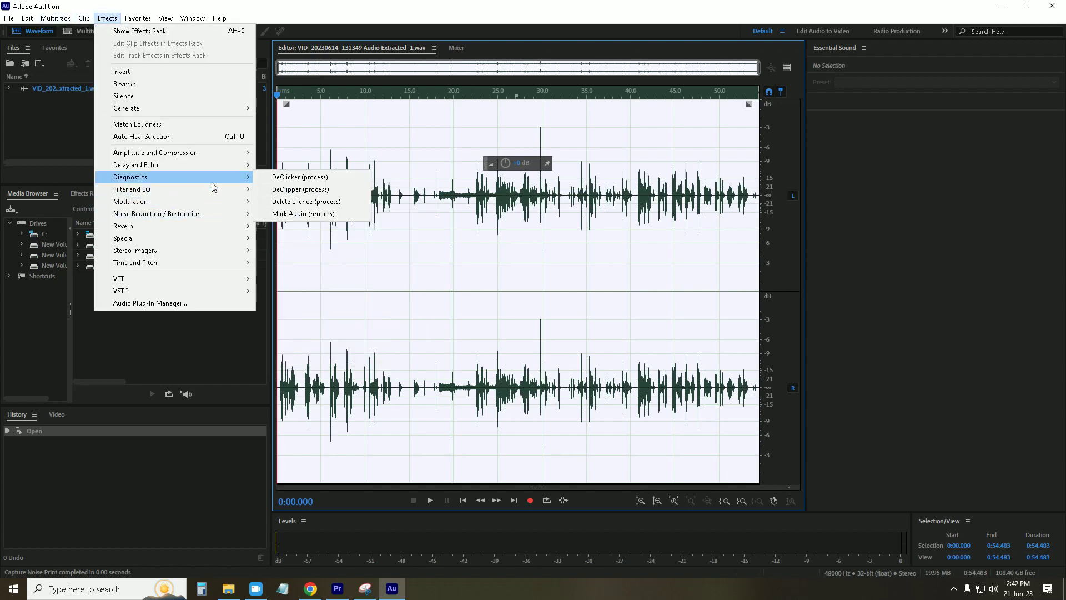
{"action": "mouse_move", "coordinate": [203, 217]}
{"action": "left_click", "coordinate": [316, 227]}
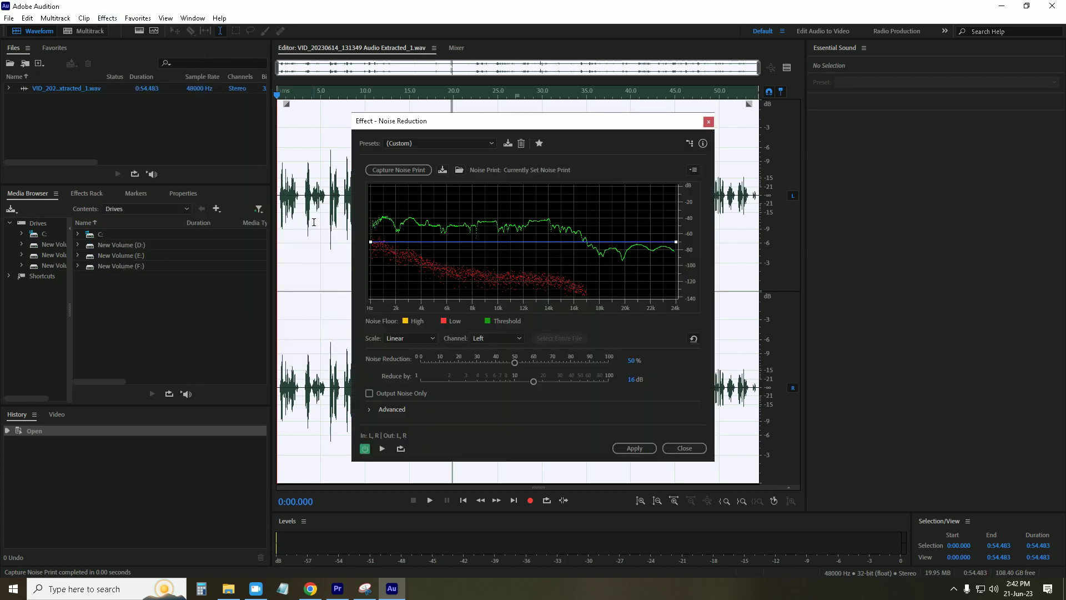
{"action": "left_click", "coordinate": [634, 448]}
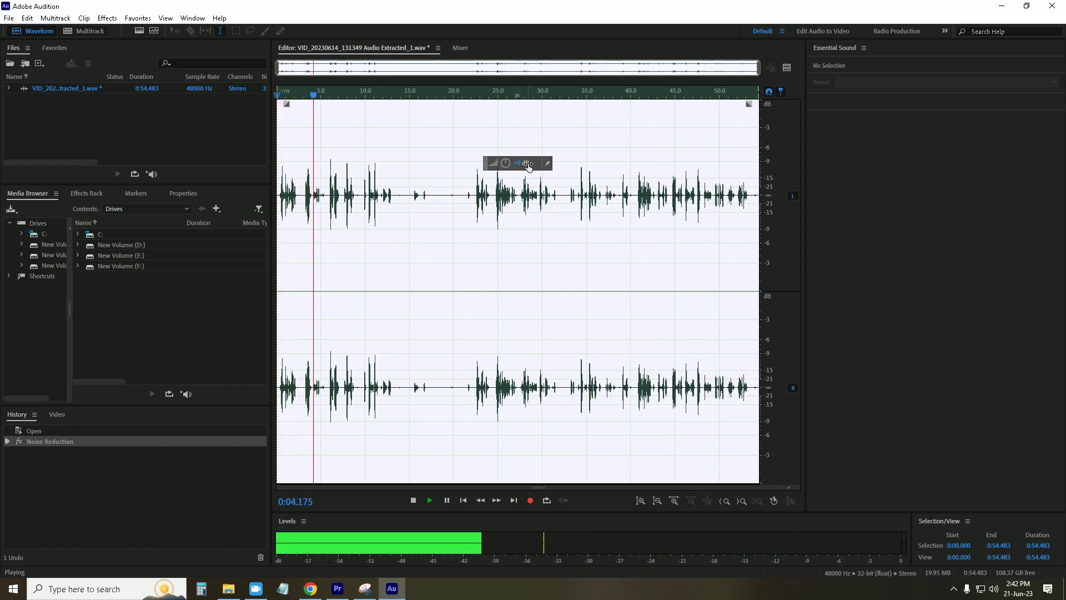
- Try louder amplitude levels on the whole waveform in stages while listening, and bring the amplitude back down
{"action": "left_click_drag", "start_coordinate": [507, 162], "coordinate": [560, 198]}
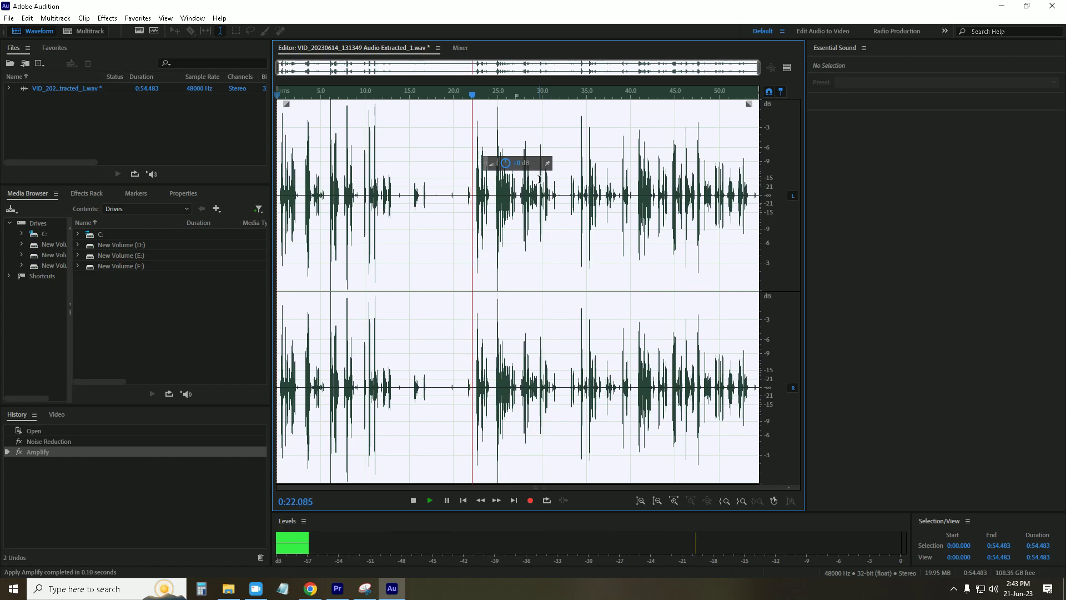
{"action": "key", "text": "space"}
{"action": "left_click_drag", "start_coordinate": [507, 166], "coordinate": [520, 167]}
{"action": "key", "text": "space"}
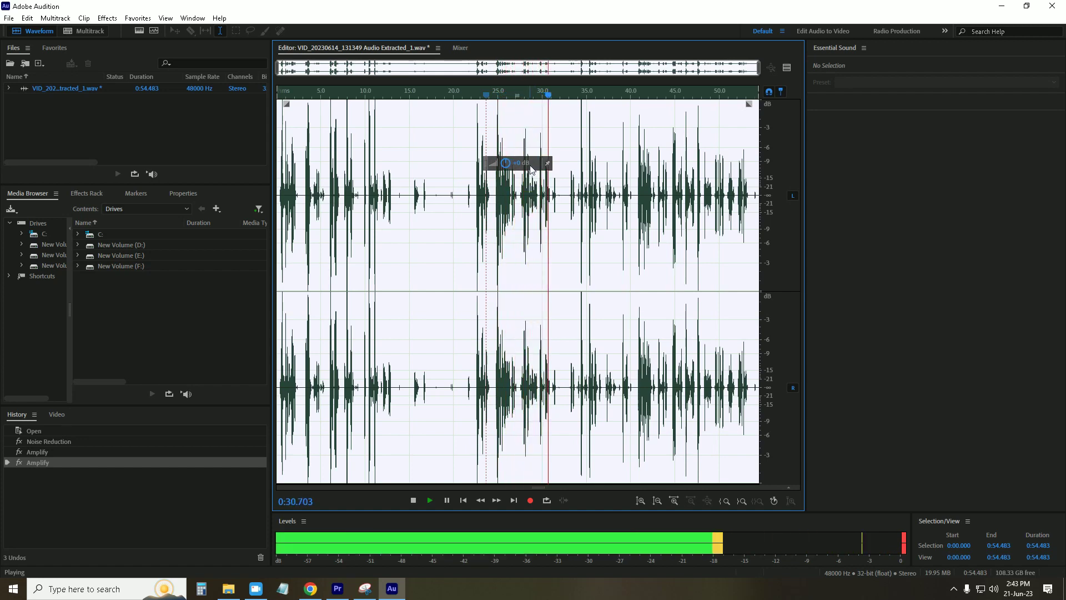
{"action": "left_click_drag", "start_coordinate": [505, 165], "coordinate": [502, 166]}
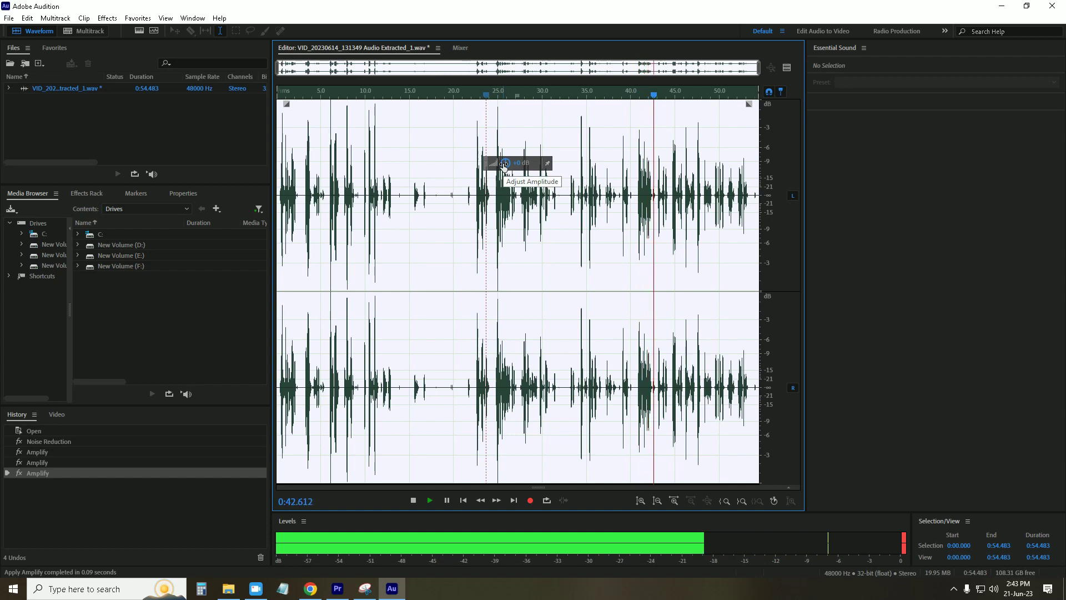
{"action": "left_click_drag", "start_coordinate": [503, 164], "coordinate": [470, 169]}
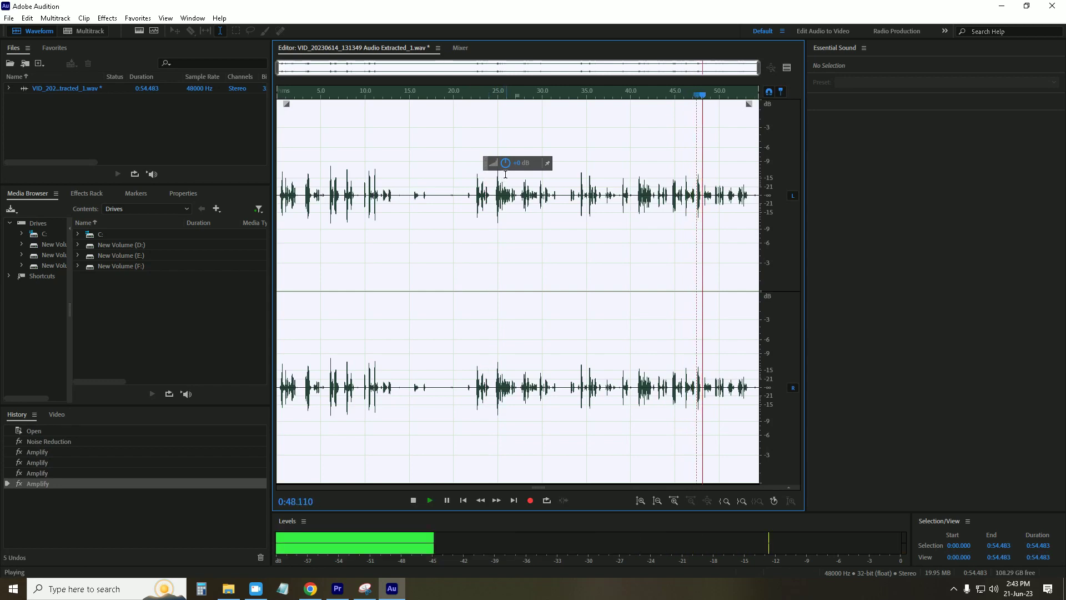
- Boost the whole waveform's amplitude strongly and trim it back slightly
{"action": "key", "text": "space"}
{"action": "left_click_drag", "start_coordinate": [507, 166], "coordinate": [565, 178]}
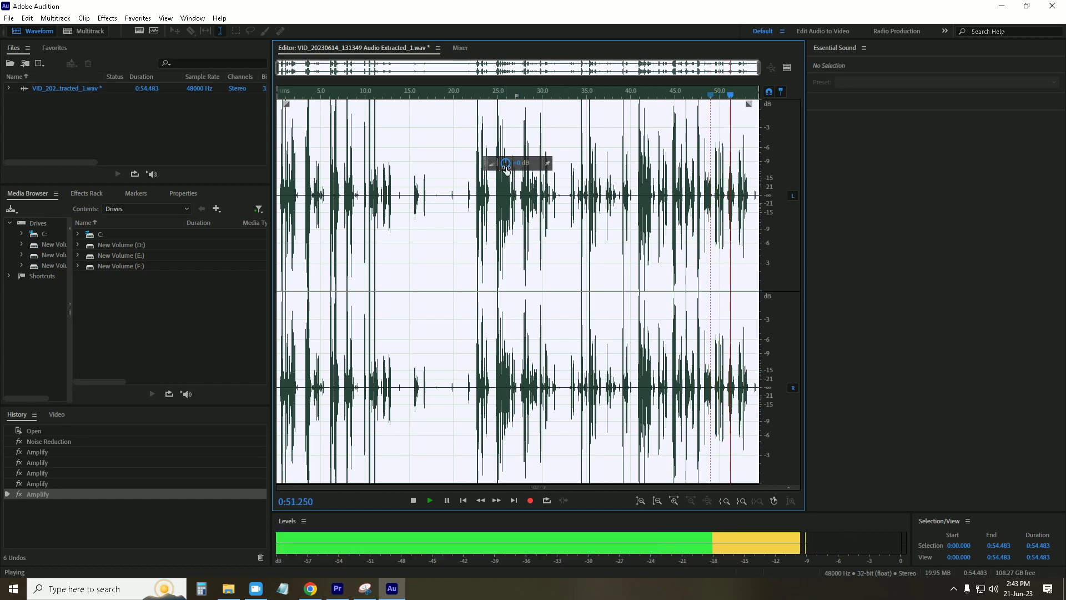
{"action": "left_click_drag", "start_coordinate": [505, 164], "coordinate": [499, 167]}
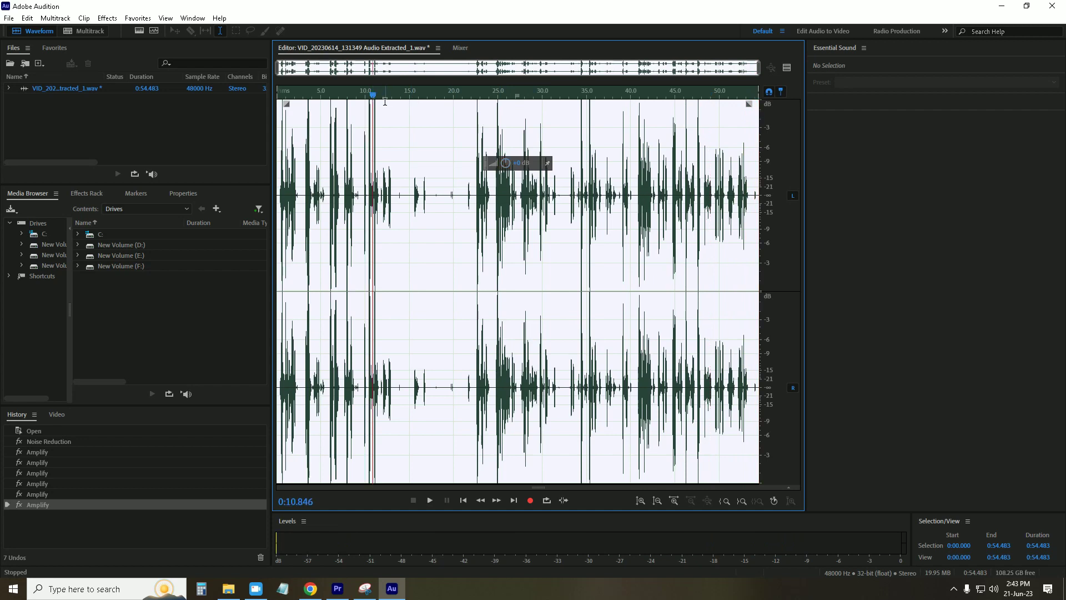
- Cut the near-silent section from about 0:17.9 to 0:21.1 and lower the remaining waveform's amplitude slightly
{"action": "key", "text": "space"}
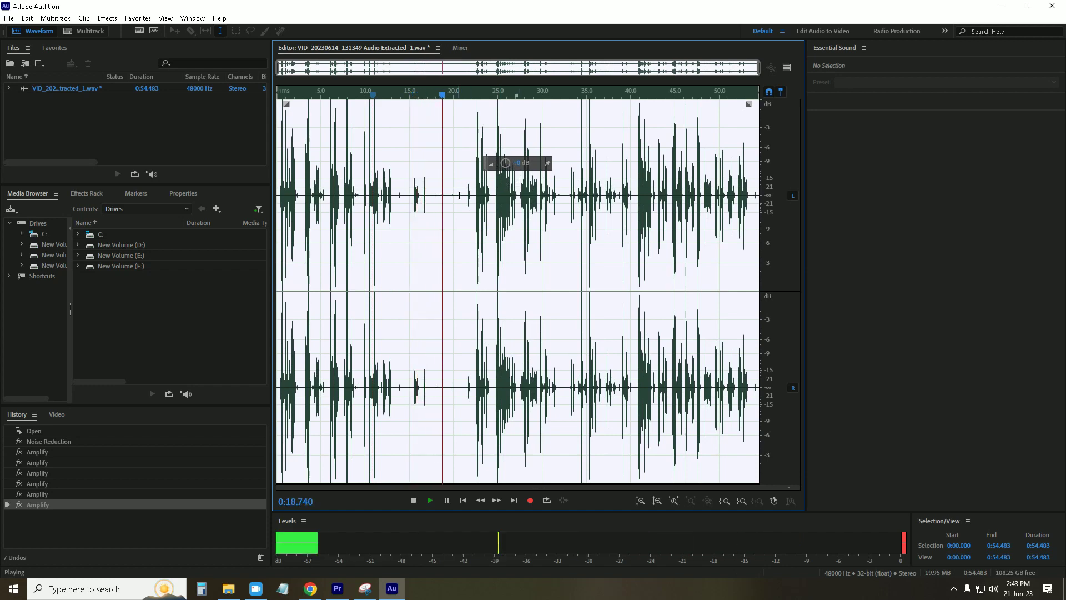
{"action": "left_click_drag", "start_coordinate": [434, 191], "coordinate": [463, 192]}
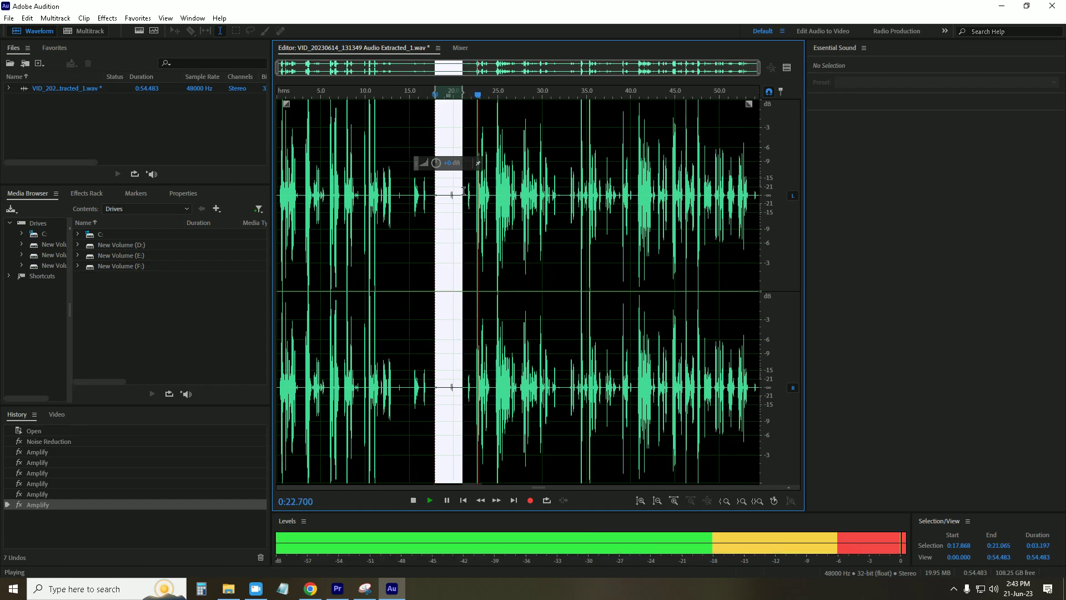
{"action": "right_click", "coordinate": [450, 197]}
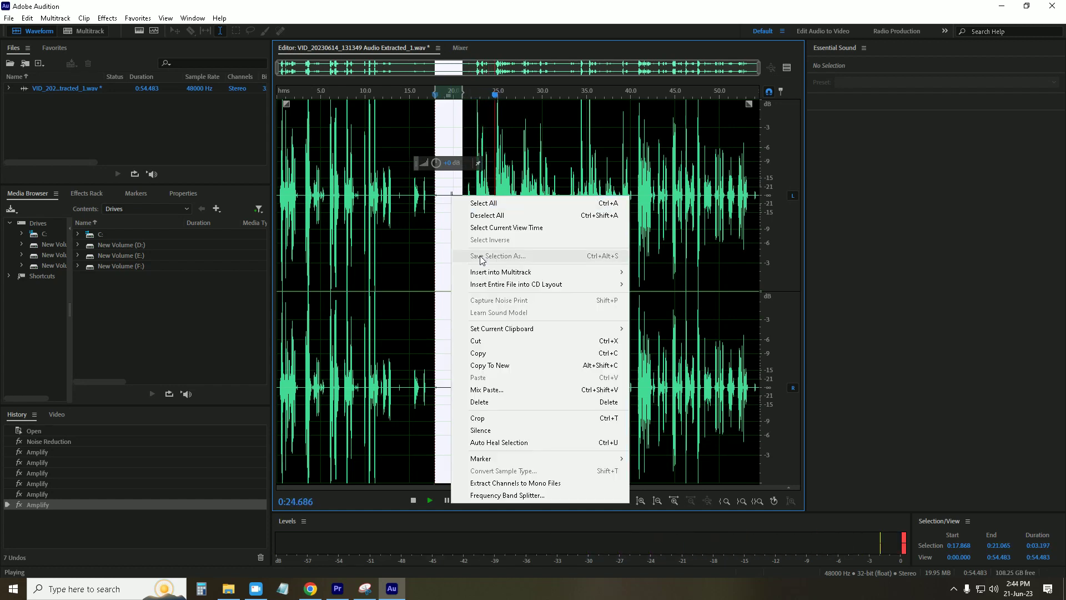
{"action": "left_click", "coordinate": [482, 341]}
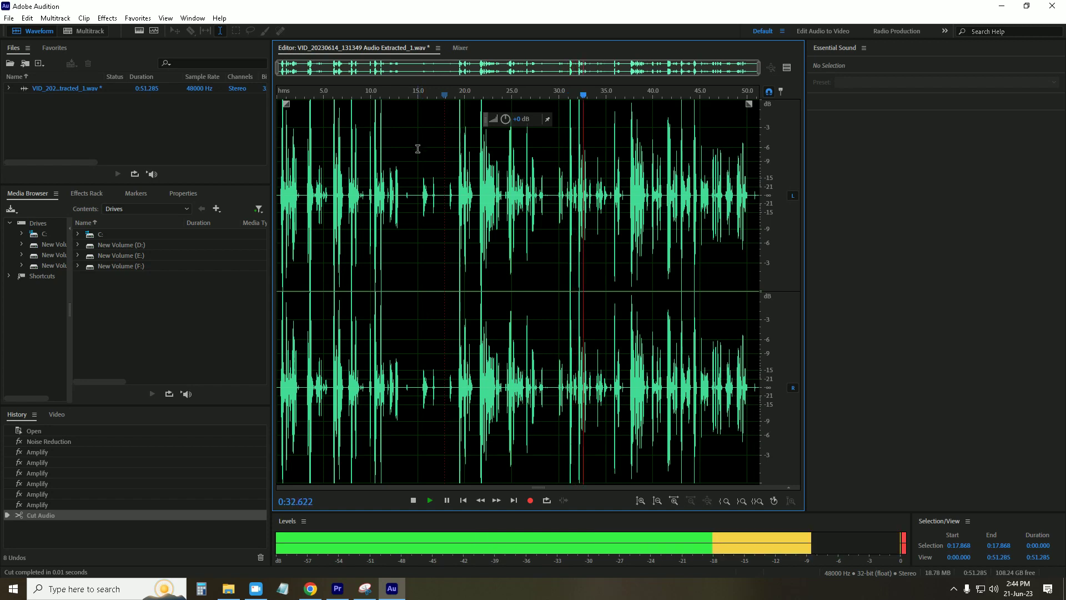
{"action": "left_click_drag", "start_coordinate": [507, 119], "coordinate": [501, 119]}
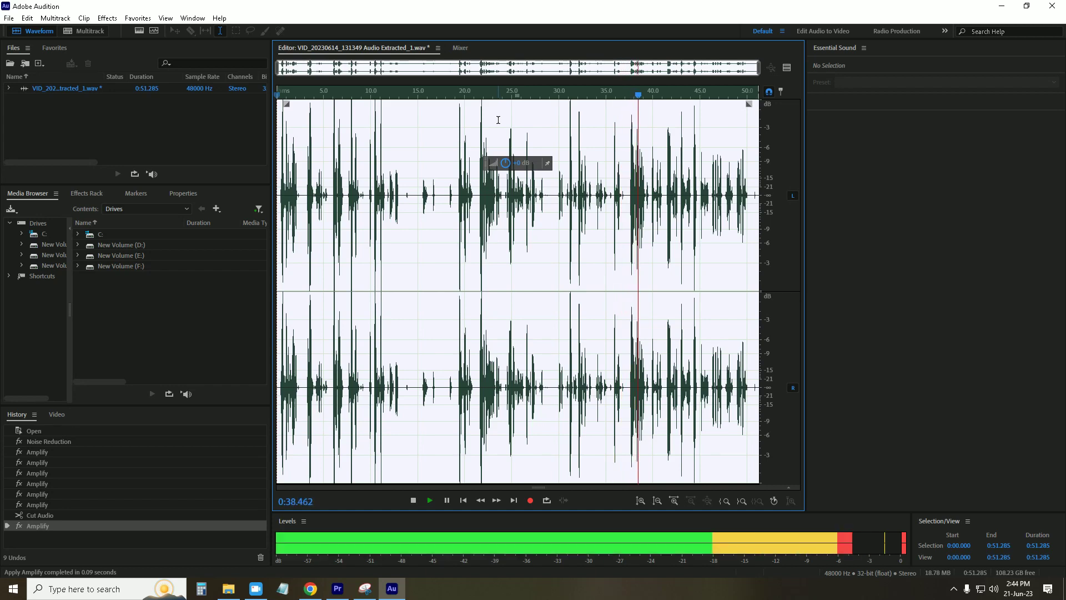
{"action": "key", "text": "space"}
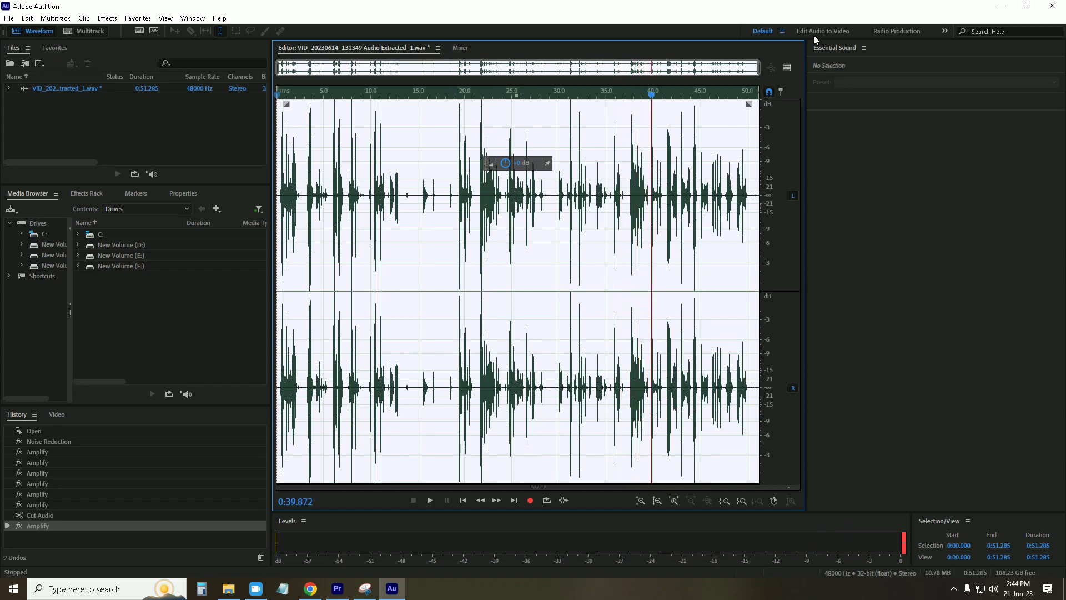
- Close Audition with the audio changes saved and play the cleaned clip in the Premiere Pro timeline
{"action": "left_click", "coordinate": [1052, 7]}
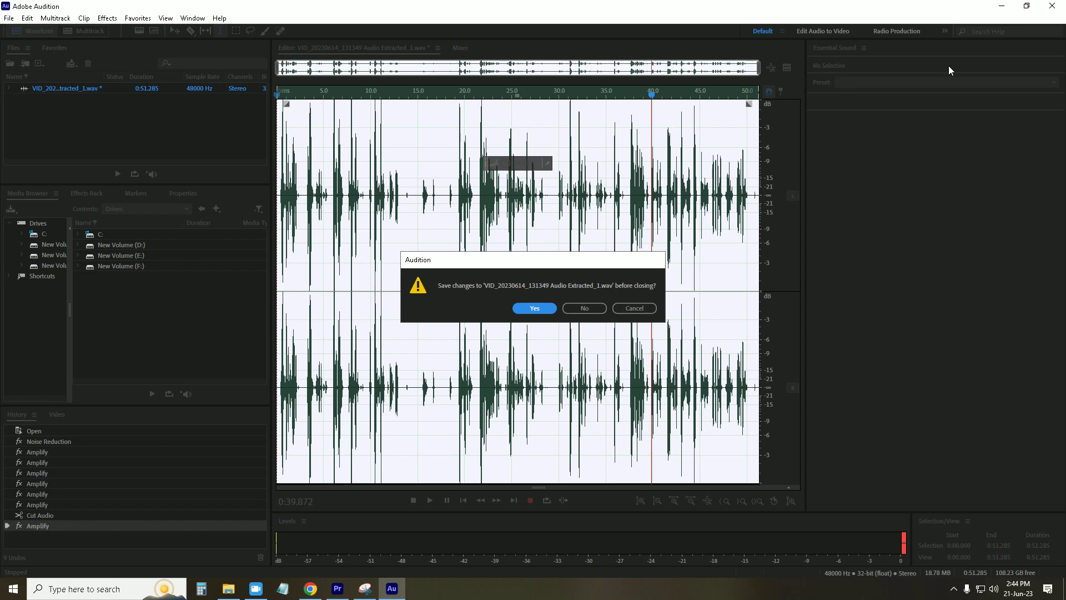
{"action": "left_click", "coordinate": [567, 305]}
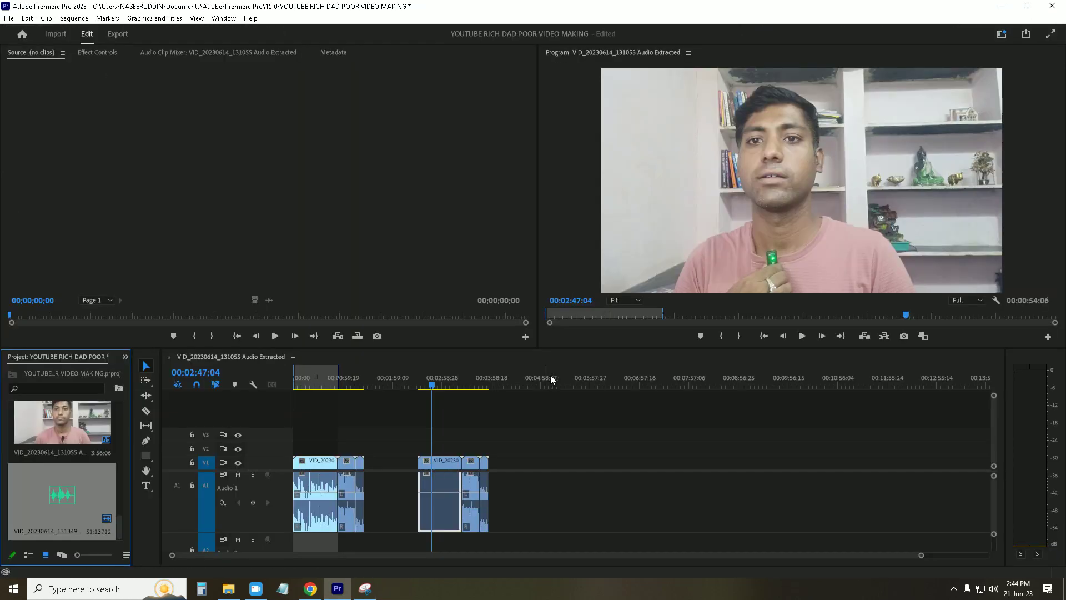
{"action": "key", "text": "space"}
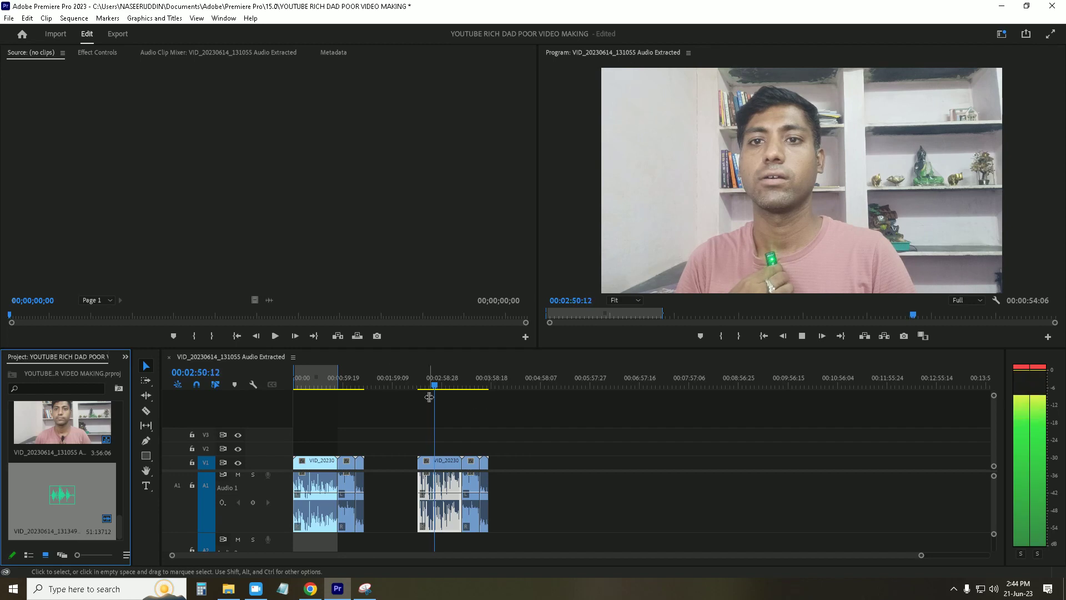
- Play the first clip's original audio from two points in the timeline for comparison with the cleaned copy
{"action": "left_click", "coordinate": [305, 387]}
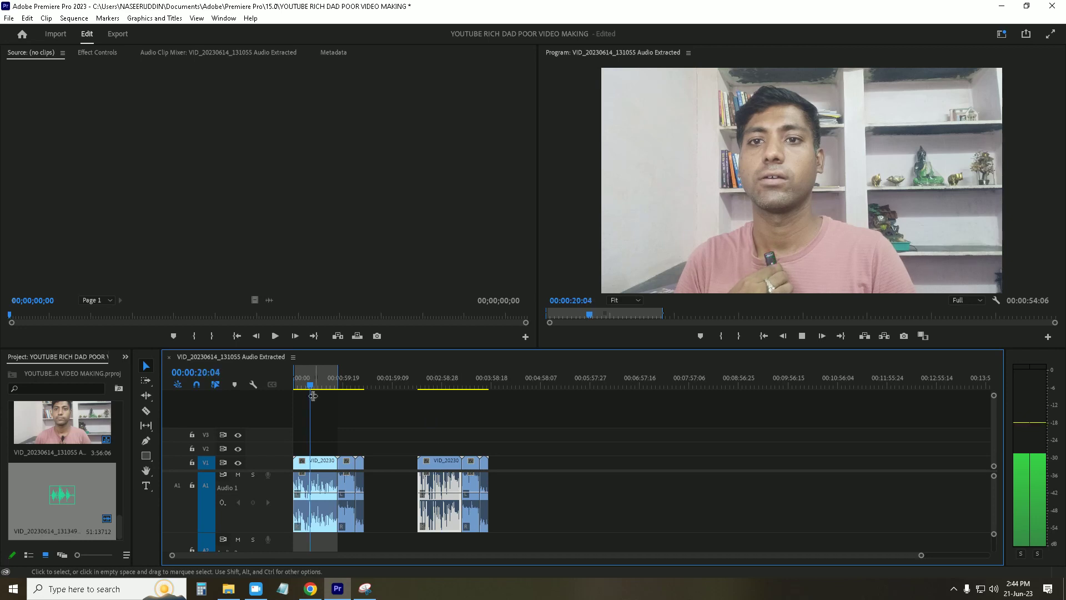
{"action": "left_click", "coordinate": [322, 384]}
{"action": "key", "text": "space"}
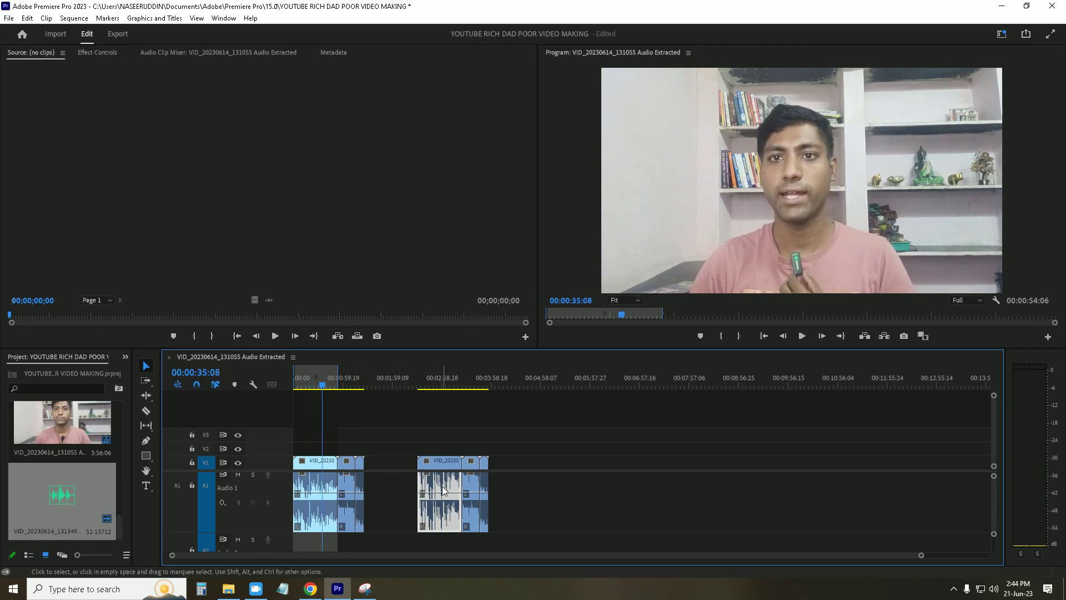
- Delete the processed audio below the second copy's first video clip and copy the first clip of the original sequence
{"action": "key", "text": "Delete"}
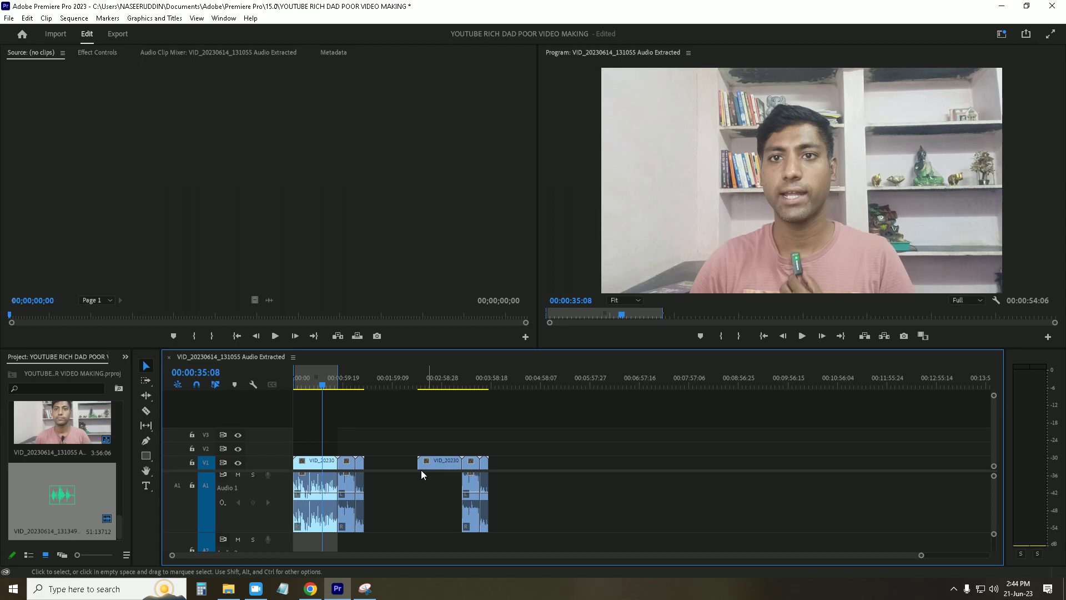
{"action": "left_click_drag", "start_coordinate": [309, 482], "coordinate": [332, 493]}
{"action": "right_click", "coordinate": [331, 493]}
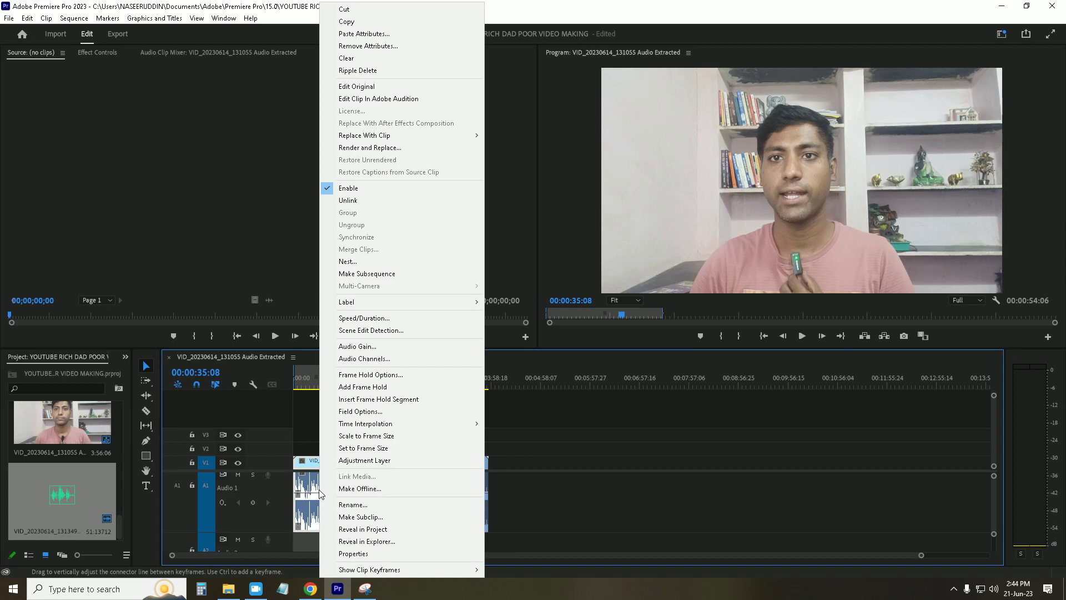
{"action": "left_click", "coordinate": [364, 26]}
- Try pasting the copied clip at 00:01:51:24 in the gap between the two clip groups and undo the paste
{"action": "left_click", "coordinate": [418, 479]}
{"action": "right_click", "coordinate": [418, 479]}
{"action": "left_click", "coordinate": [384, 381]}
{"action": "left_click", "coordinate": [387, 379]}
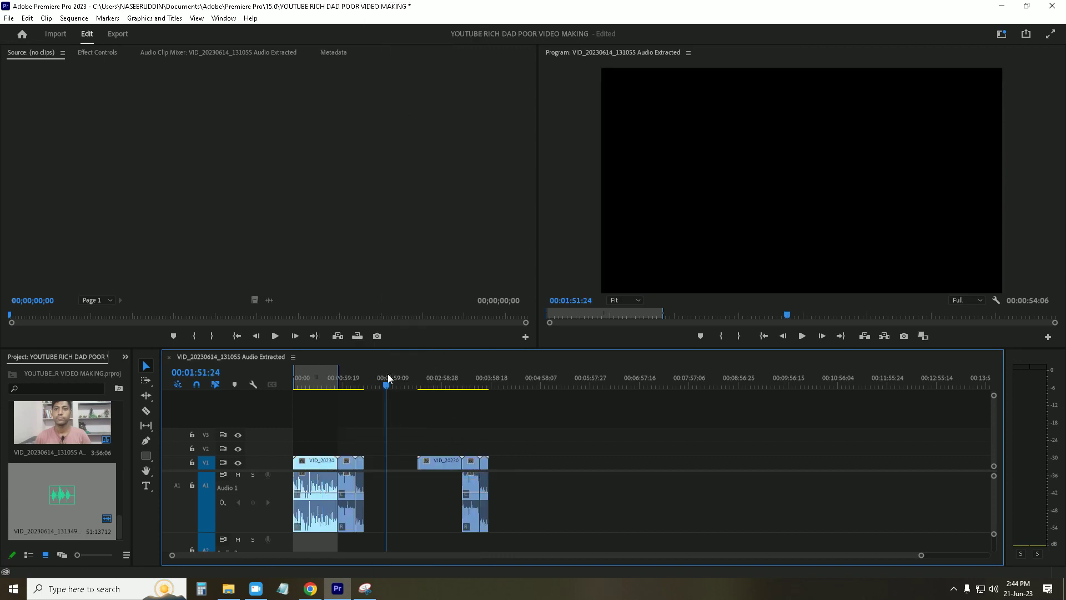
{"action": "key", "text": "ctrl+v"}
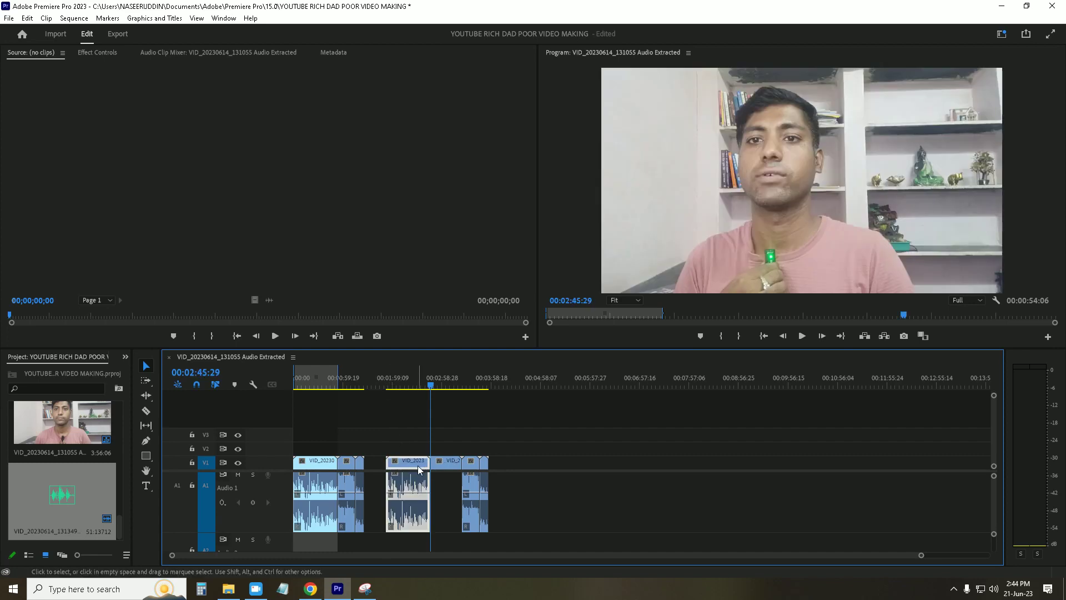
{"action": "key", "text": "ctrl+z"}
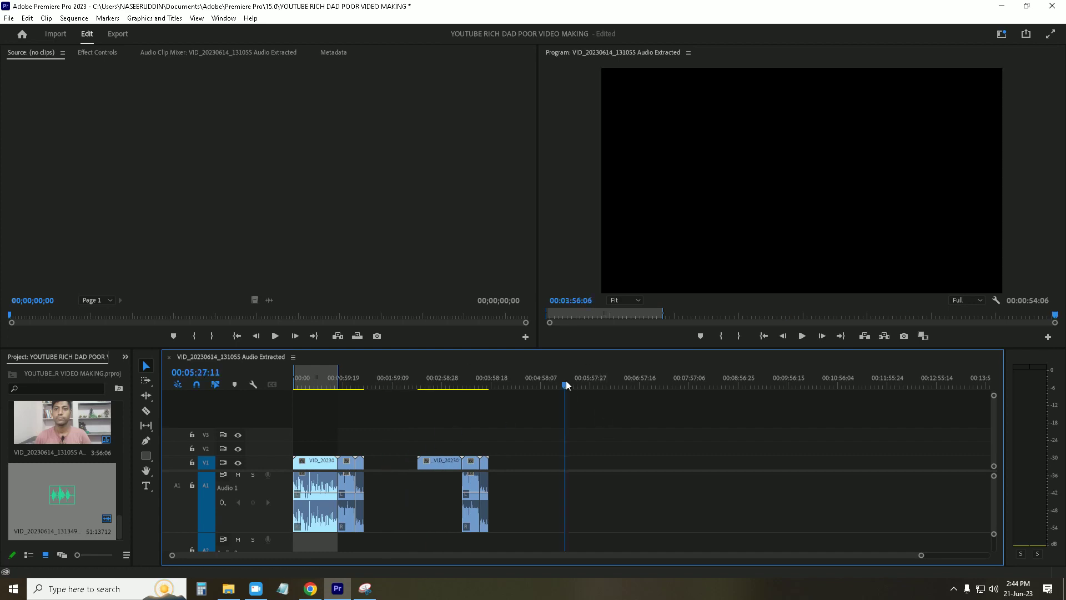
- Paste the copied clip at 00:05:27:11, unlink it, and move its audio into the gap below the second copy's first video clip
{"action": "key", "text": "ctrl+v"}
{"action": "right_click", "coordinate": [584, 463]}
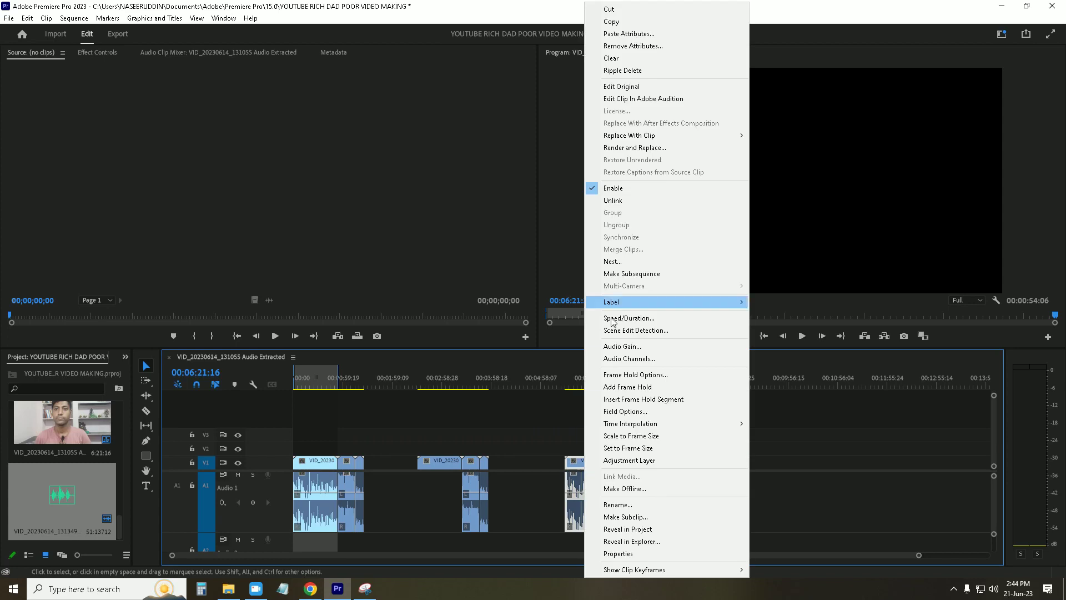
{"action": "left_click", "coordinate": [628, 201]}
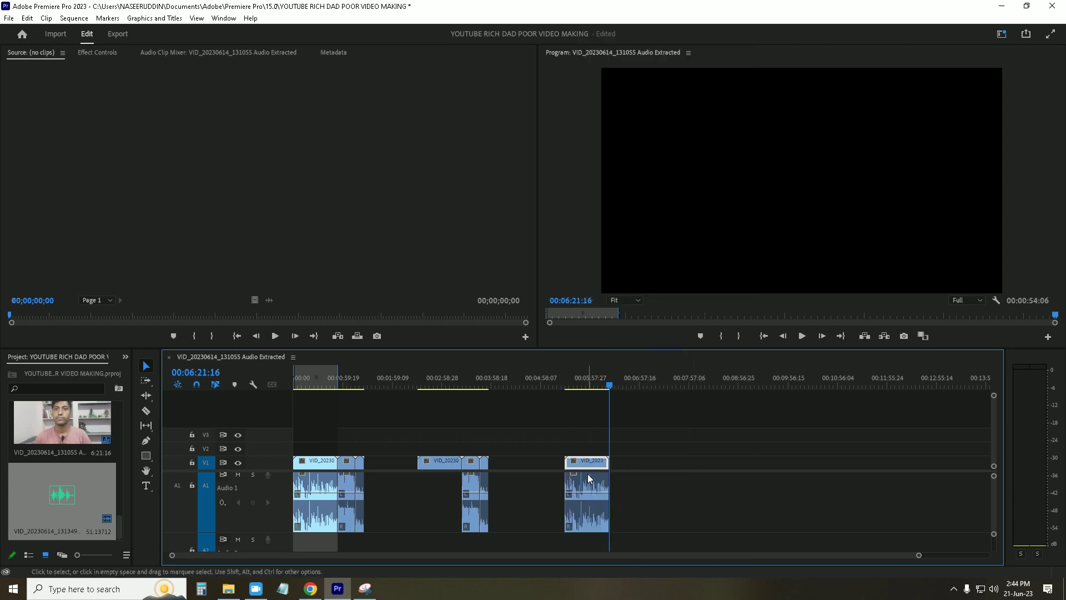
{"action": "left_click_drag", "start_coordinate": [588, 462], "coordinate": [436, 485]}
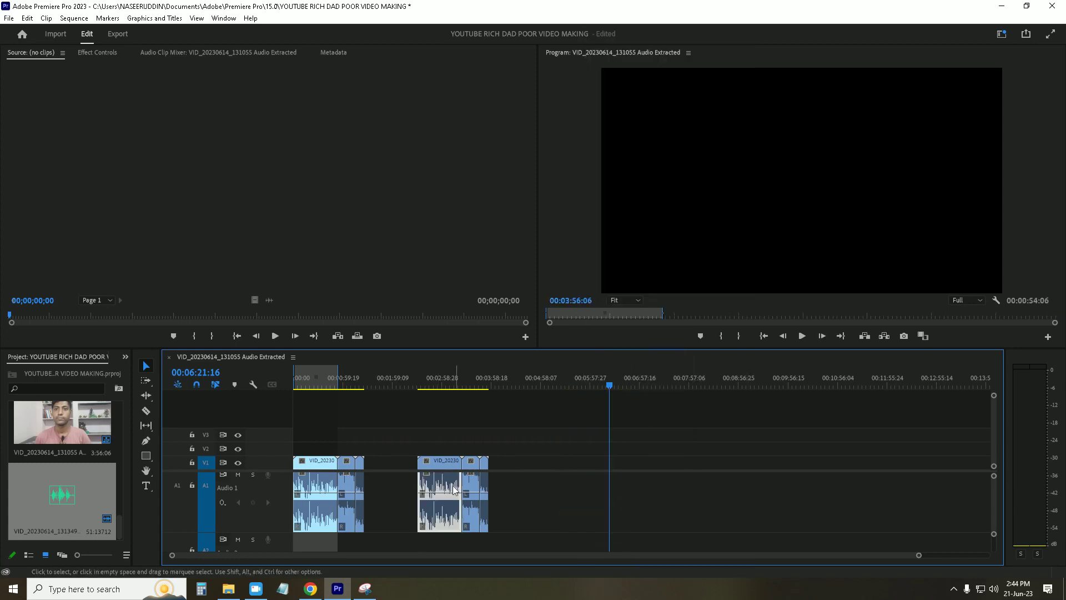
- Play the second copy's middle clip from about 00:03:30, open its audio in Adobe Audition, and listen to the start
{"action": "left_click", "coordinate": [466, 381]}
{"action": "key", "text": "space"}
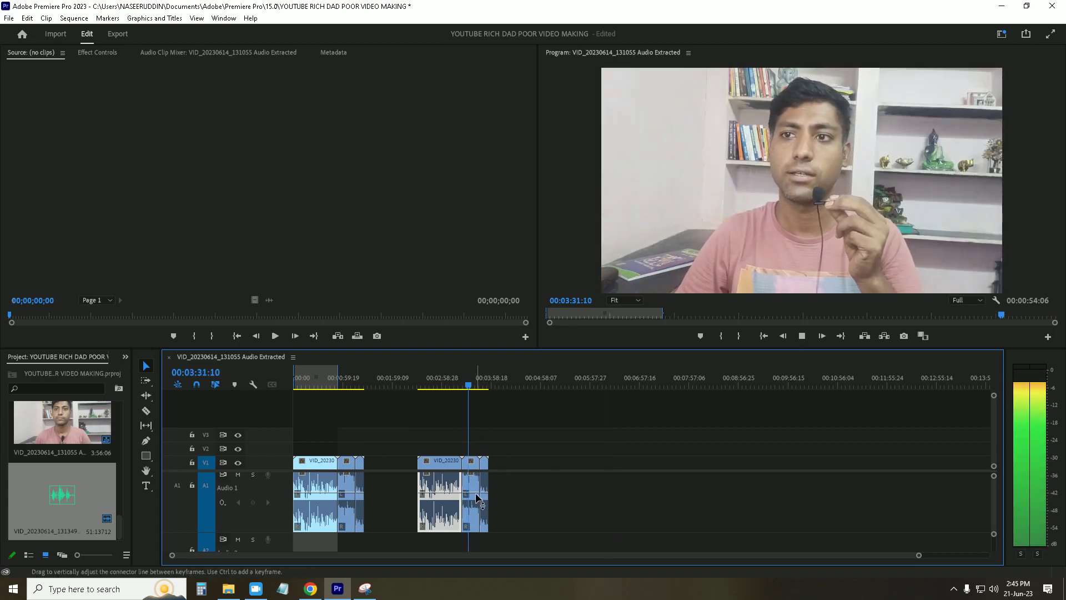
{"action": "key", "text": "space"}
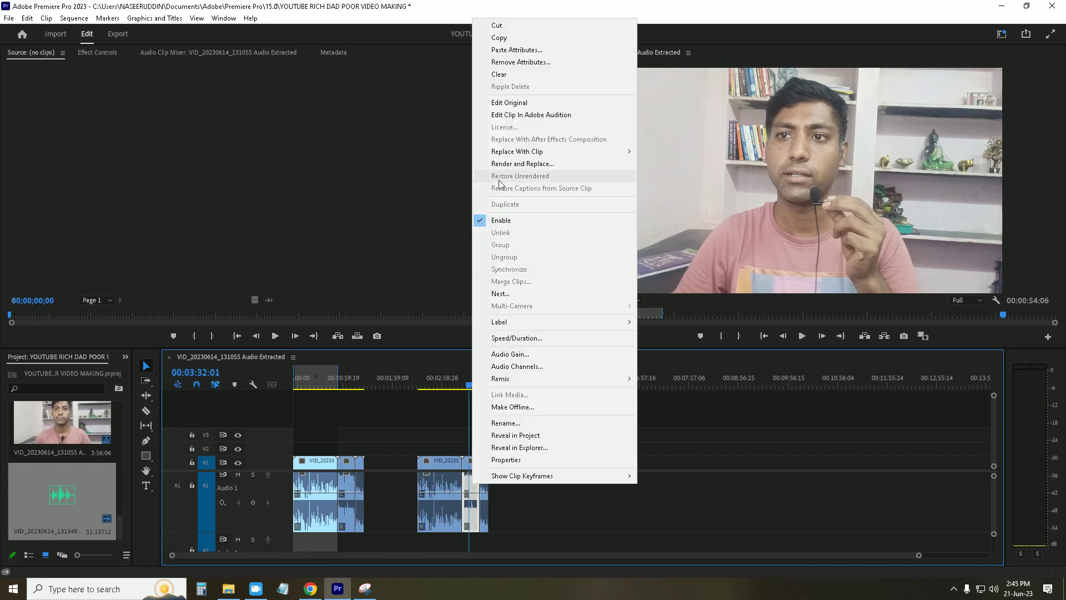
{"action": "left_click", "coordinate": [519, 115]}
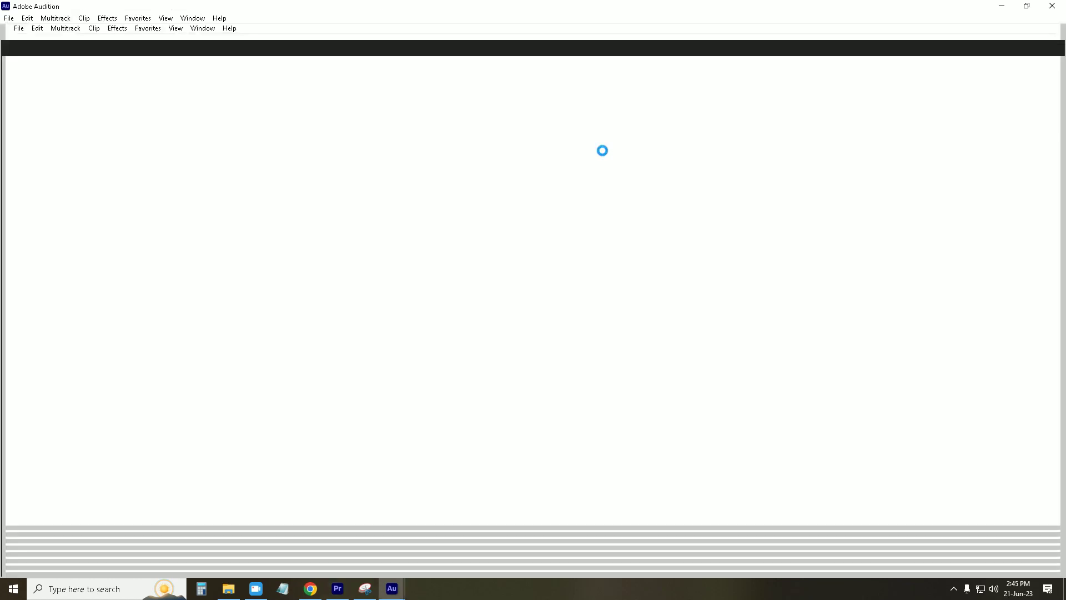
{"action": "key", "text": "space"}
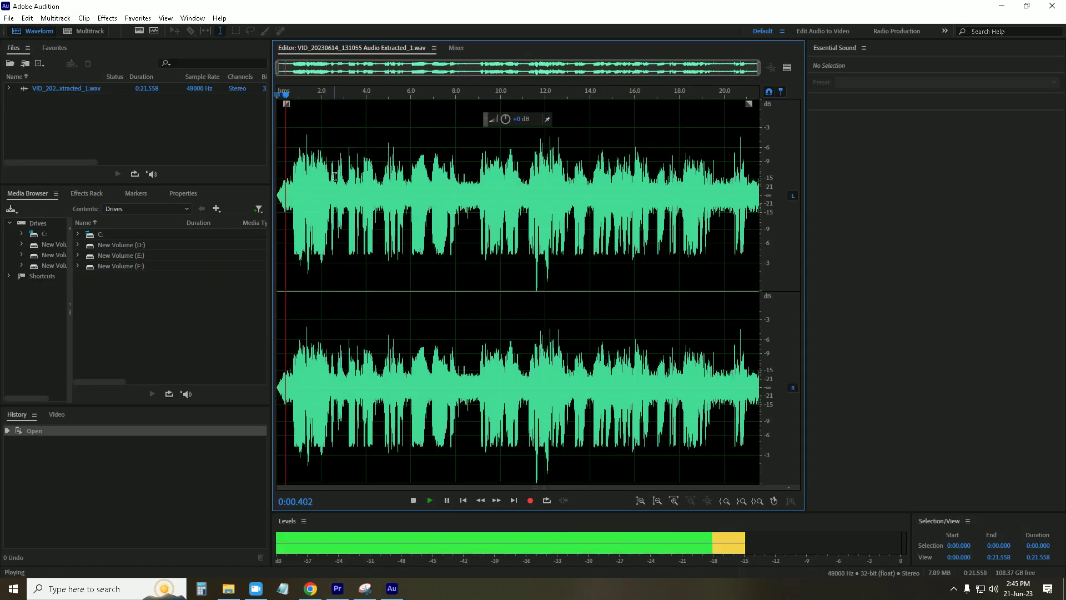
{"action": "key", "text": "space"}
- Capture a noise print from the first 0.7 seconds of the waveform
{"action": "left_click_drag", "start_coordinate": [277, 191], "coordinate": [293, 193]}
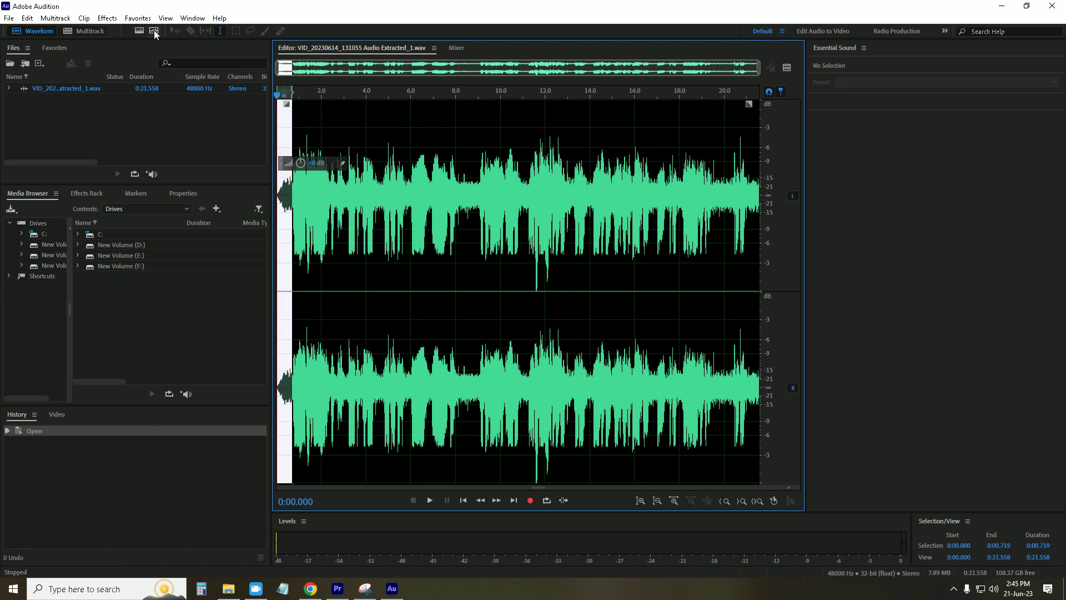
{"action": "left_click", "coordinate": [102, 19]}
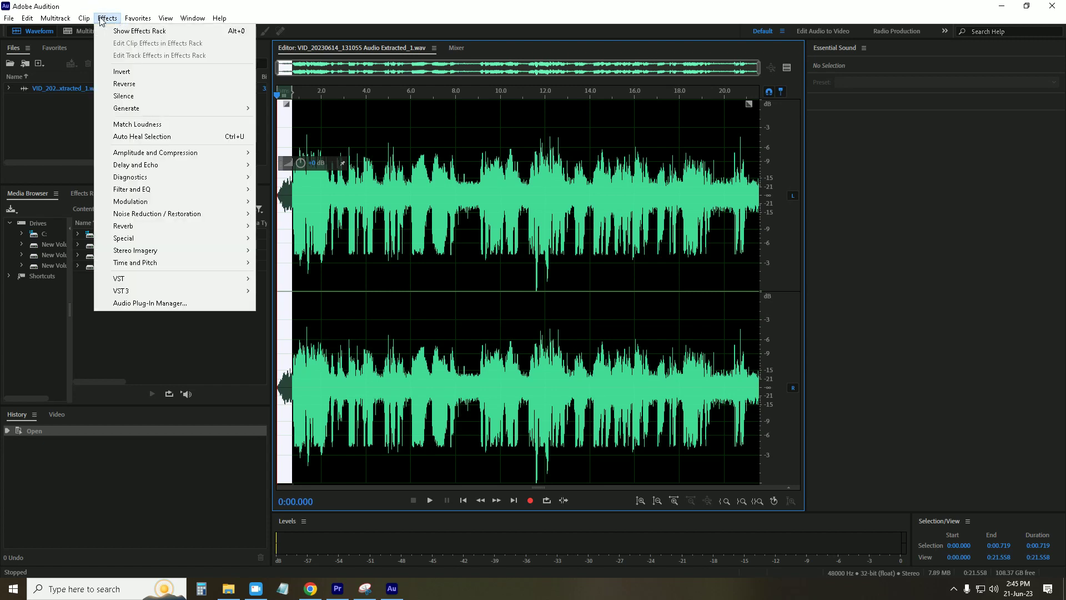
{"action": "mouse_move", "coordinate": [205, 213]}
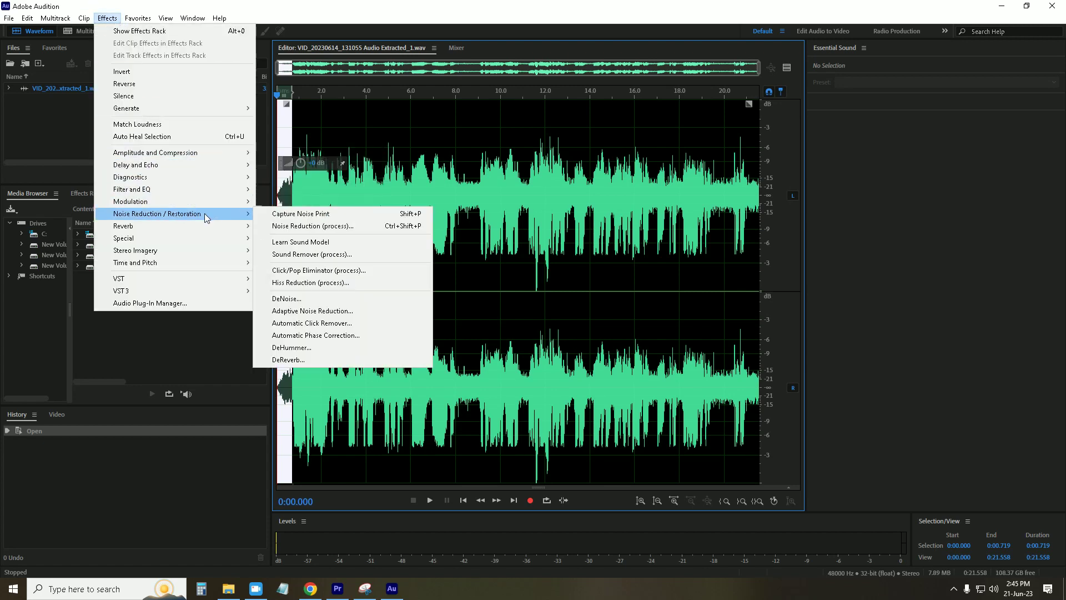
{"action": "left_click", "coordinate": [300, 213]}
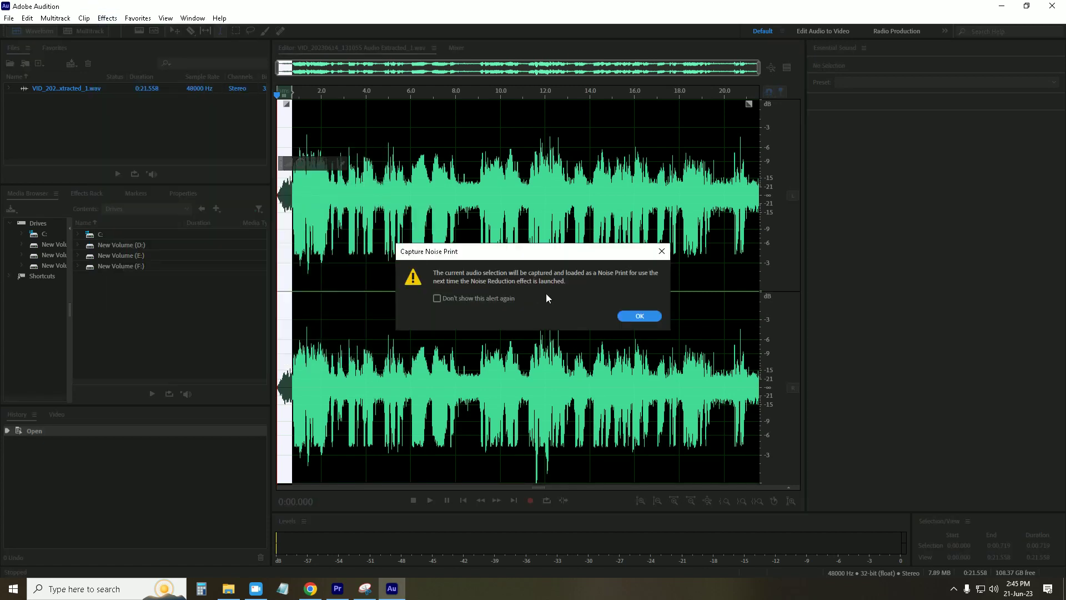
{"action": "left_click", "coordinate": [641, 316]}
- Apply Noise Reduction at 50% and 16 dB to the whole waveform and play back the result
{"action": "key", "text": "ctrl+a"}
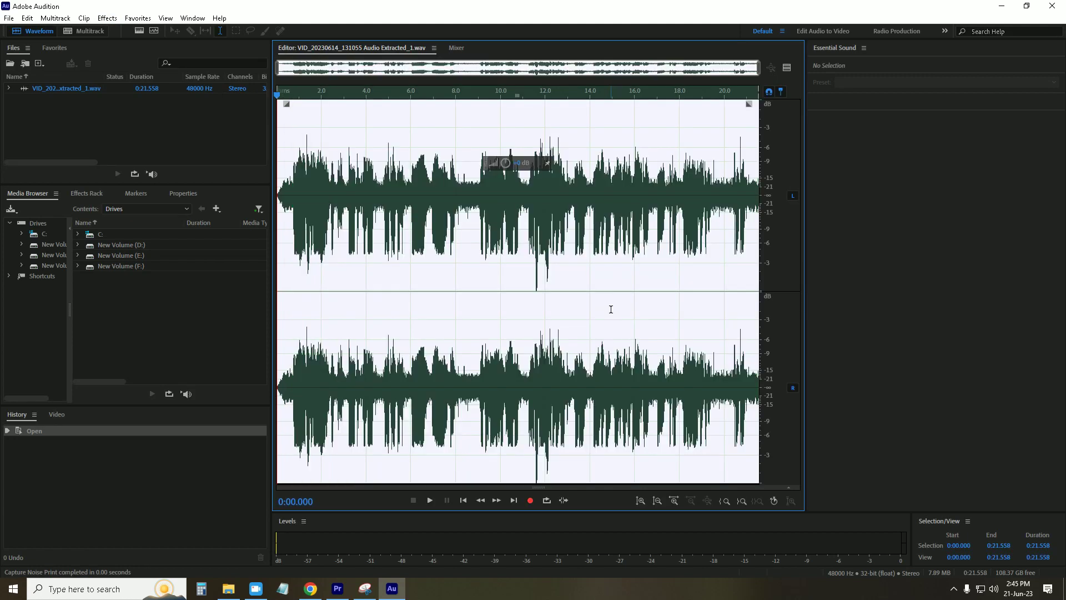
{"action": "key", "text": "ctrl+shift+p"}
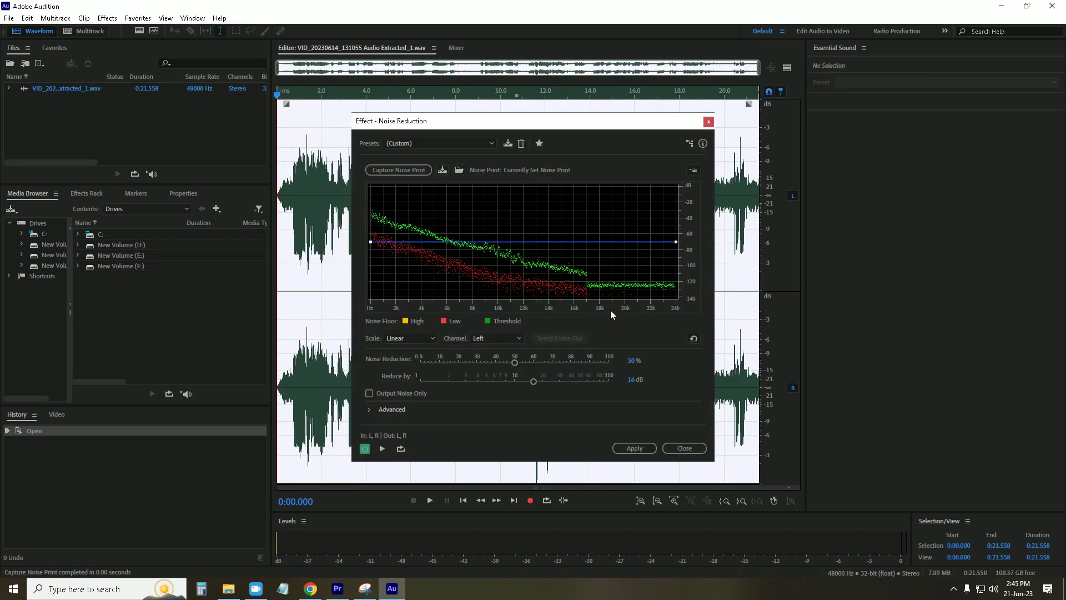
{"action": "left_click", "coordinate": [617, 443]}
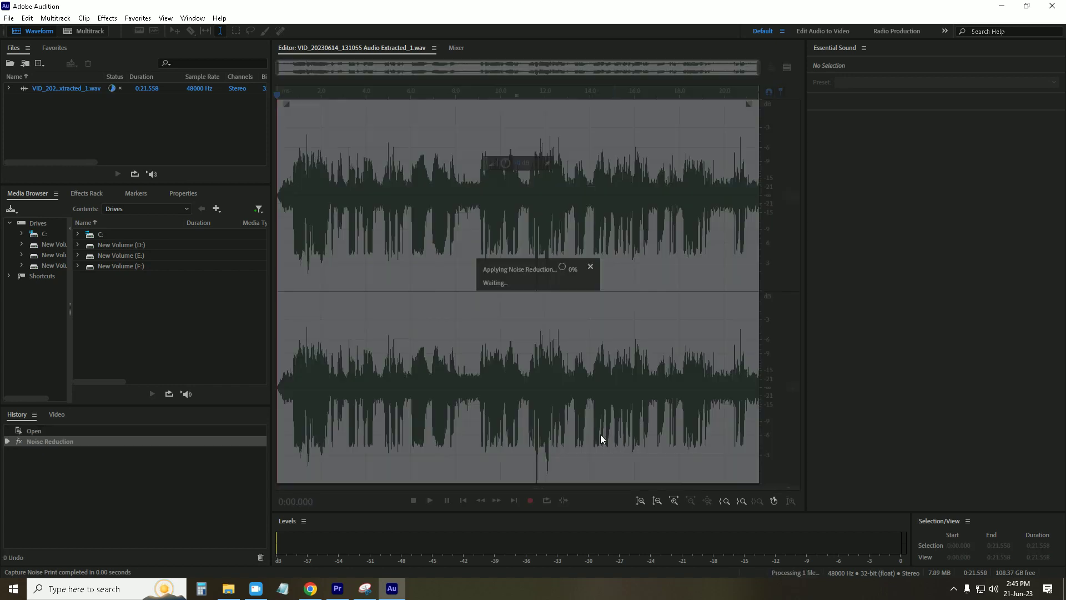
{"action": "key", "text": "space"}
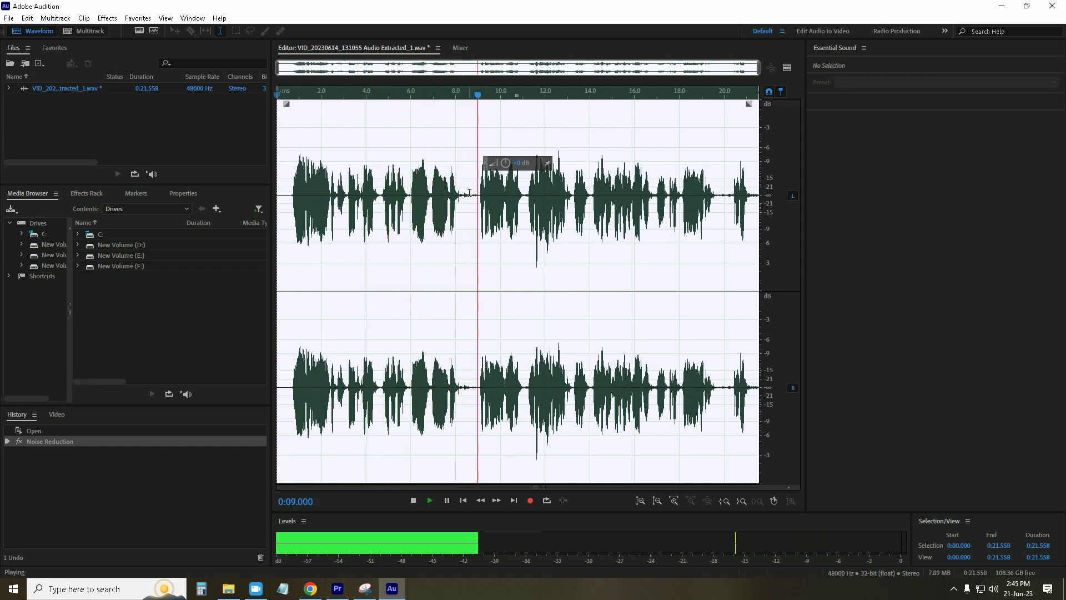
{"action": "key", "text": "space"}
- Capture a new noise print from the quiet section between about 0:08.2 and 0:09.1
{"action": "left_click_drag", "start_coordinate": [461, 194], "coordinate": [480, 200]}
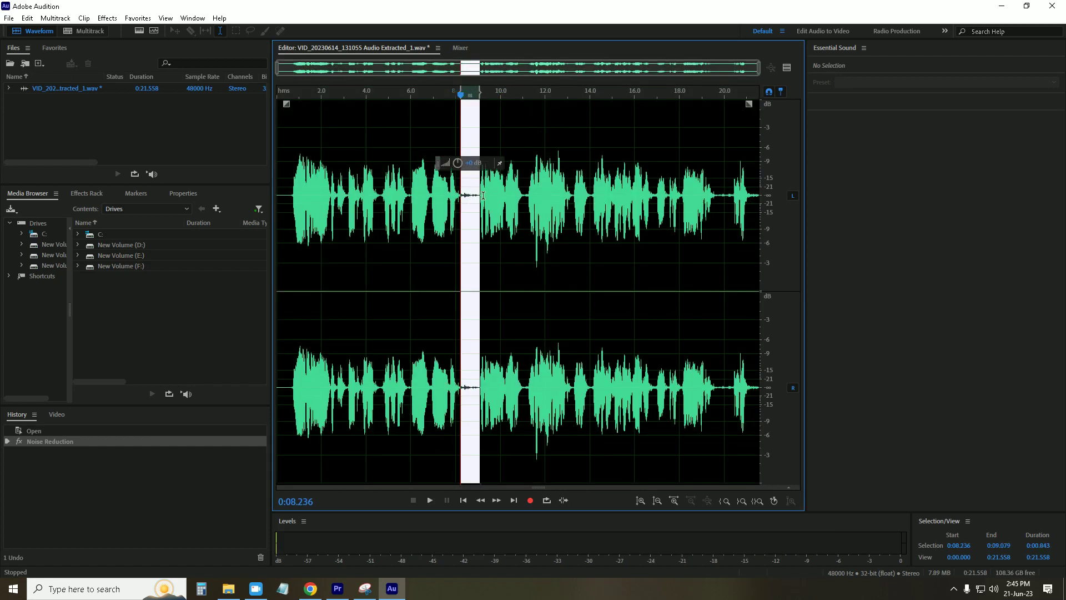
{"action": "key", "text": "shift+p"}
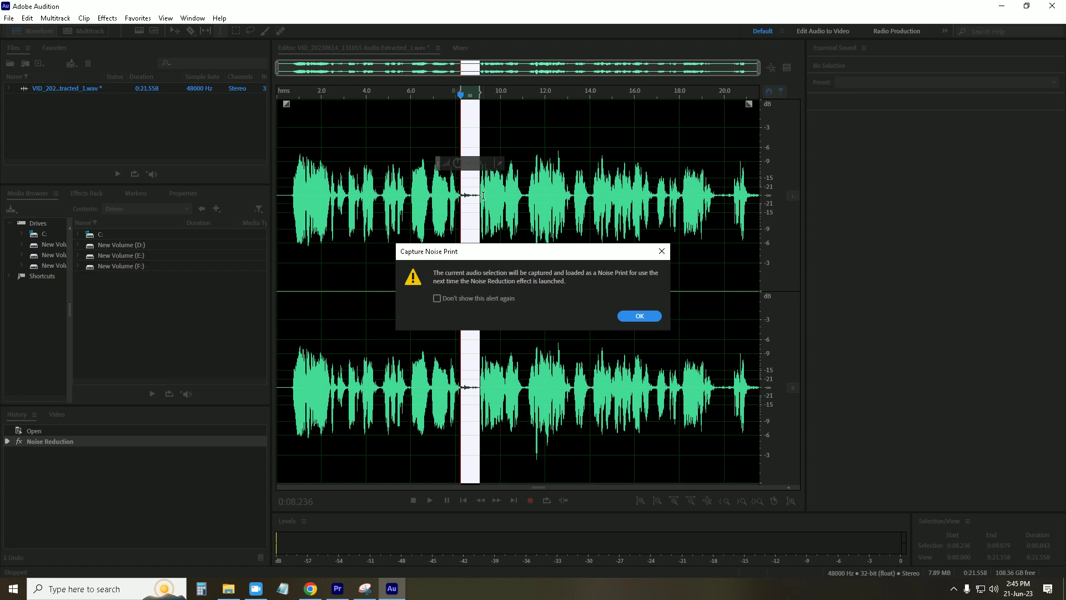
{"action": "key", "text": "Return"}
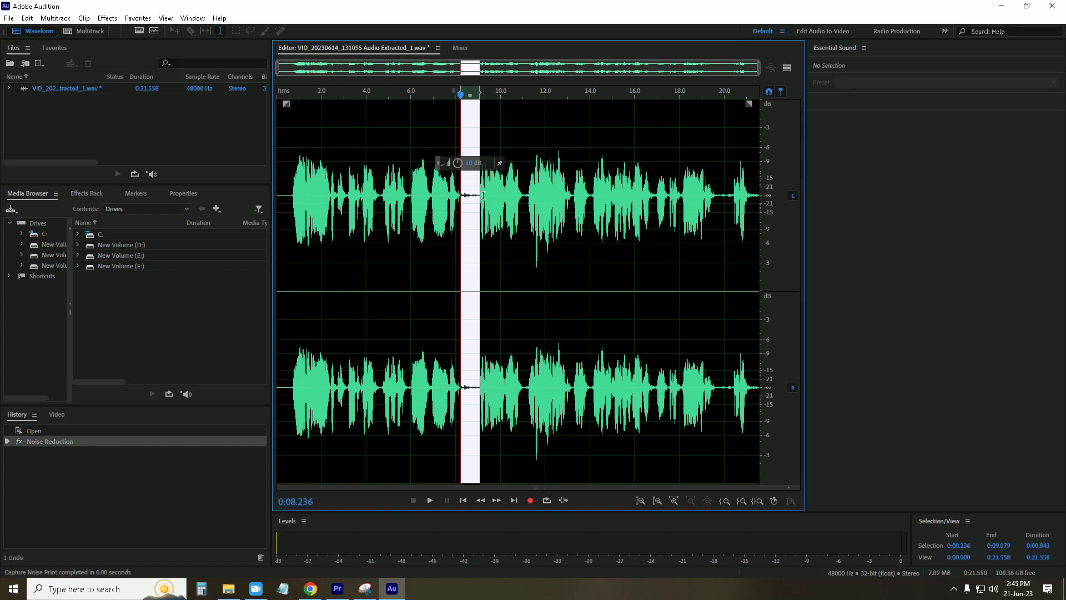
- Apply a second Noise Reduction pass at 50% and 16 dB to the whole waveform using the new noise print
{"action": "key", "text": "ctrl+a"}
{"action": "key", "text": "ctrl+shift+p"}
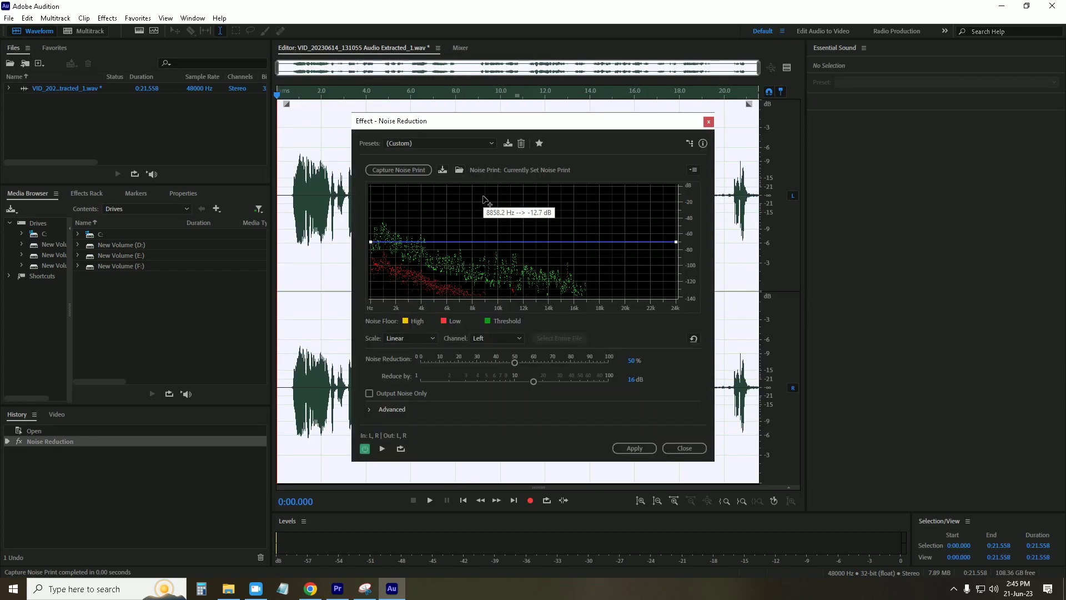
{"action": "key", "text": "Return"}
- Listen to the cleaned audio and close Audition with the changes saved, returning to Premiere Pro
{"action": "key", "text": "space"}
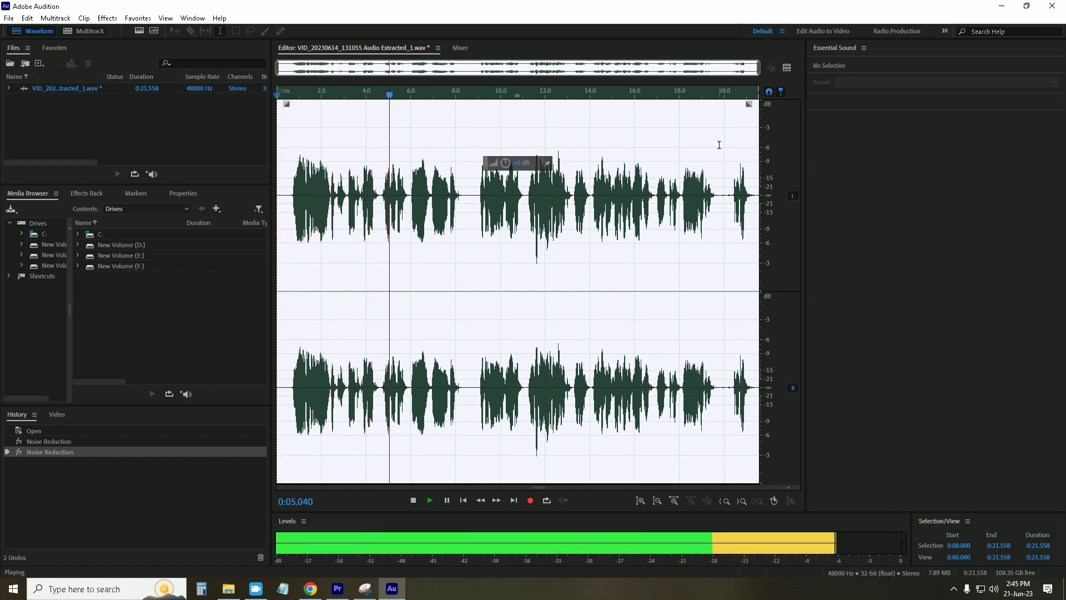
{"action": "left_click", "coordinate": [1051, 6]}
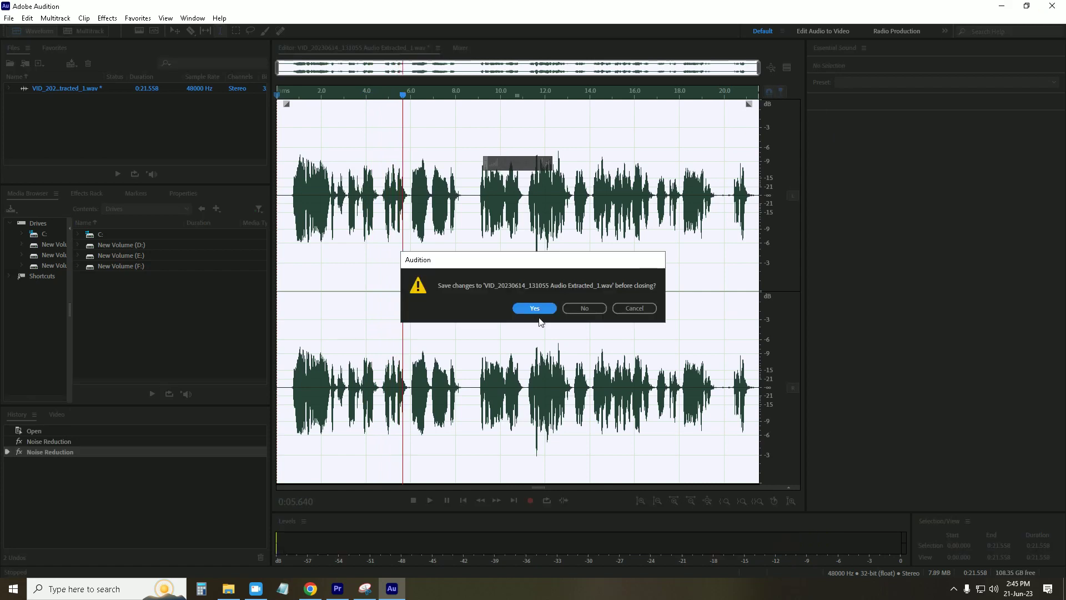
{"action": "left_click", "coordinate": [534, 308]}
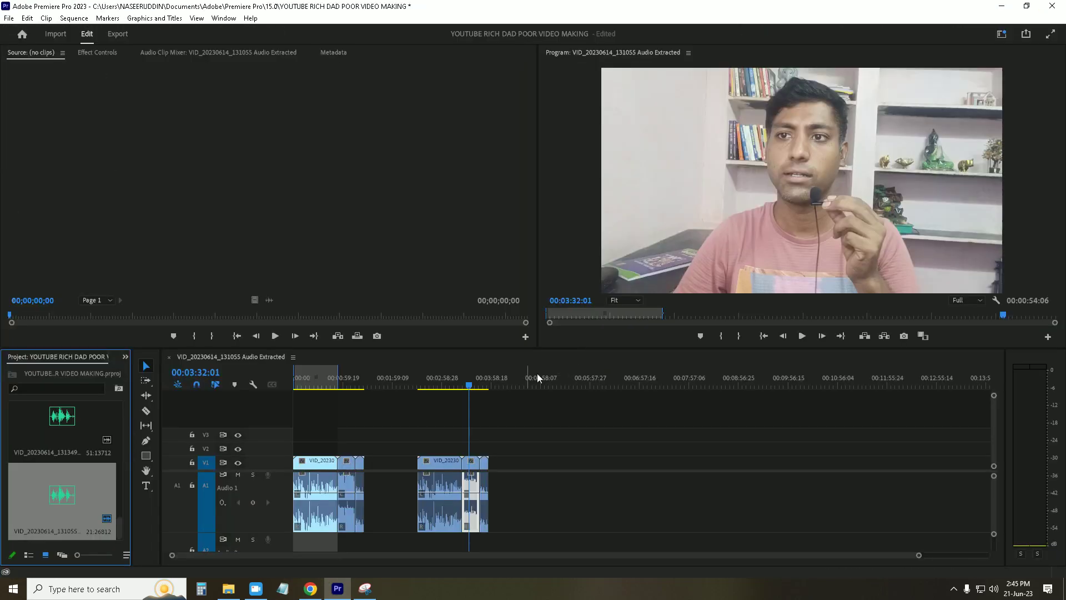
- Play the last clip of the second copy from about 00:03:47, open its audio in Adobe Audition, and listen to the start
{"action": "left_click", "coordinate": [483, 391]}
{"action": "key", "text": "space"}
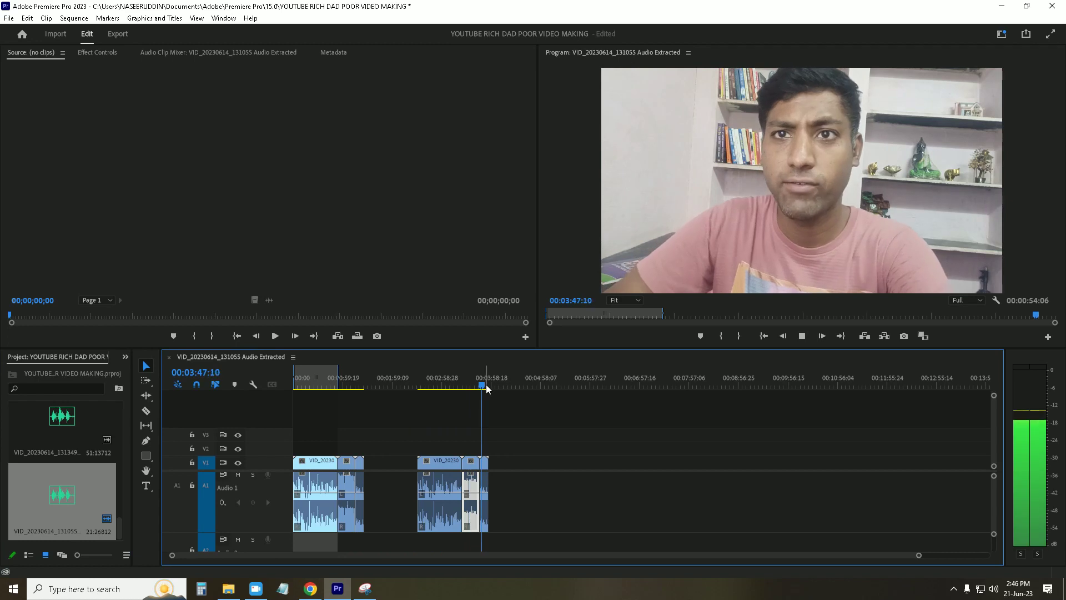
{"action": "key", "text": "space"}
{"action": "left_click", "coordinate": [485, 490]}
{"action": "right_click", "coordinate": [484, 491]}
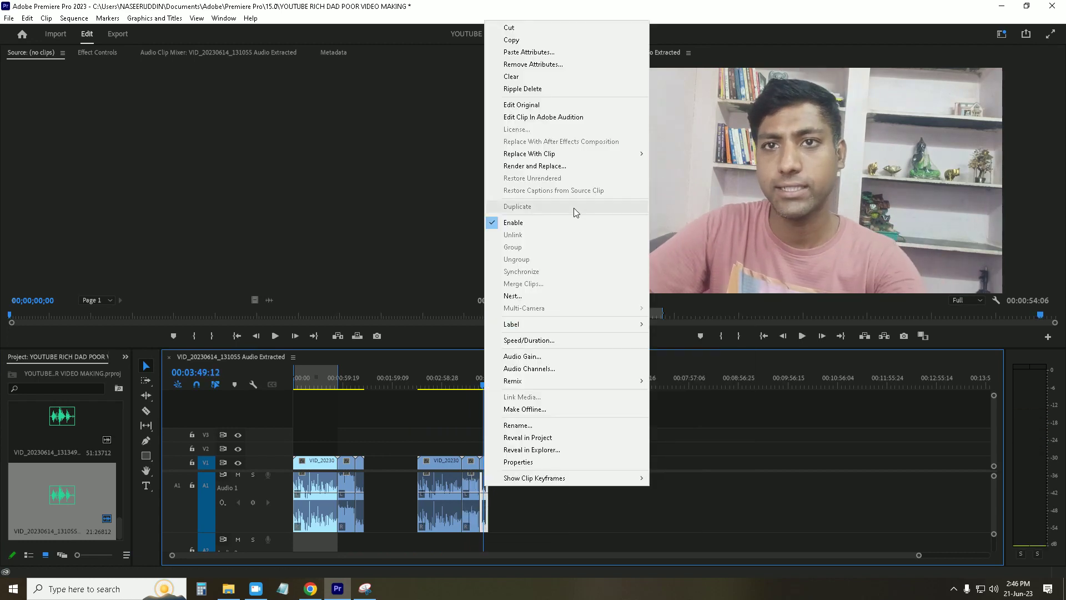
{"action": "left_click", "coordinate": [552, 118]}
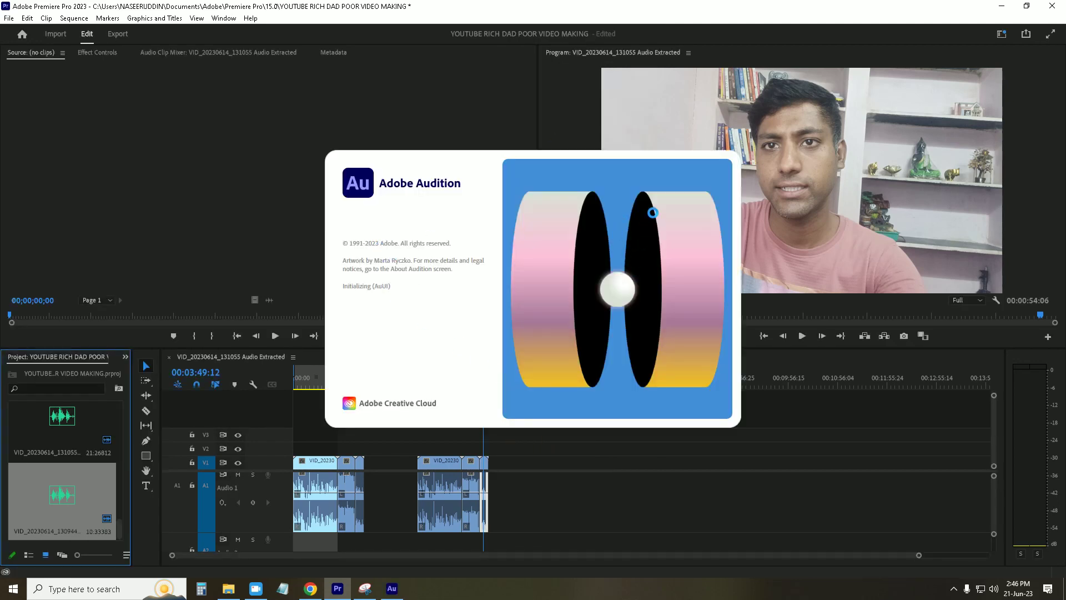
{"action": "key", "text": "space"}
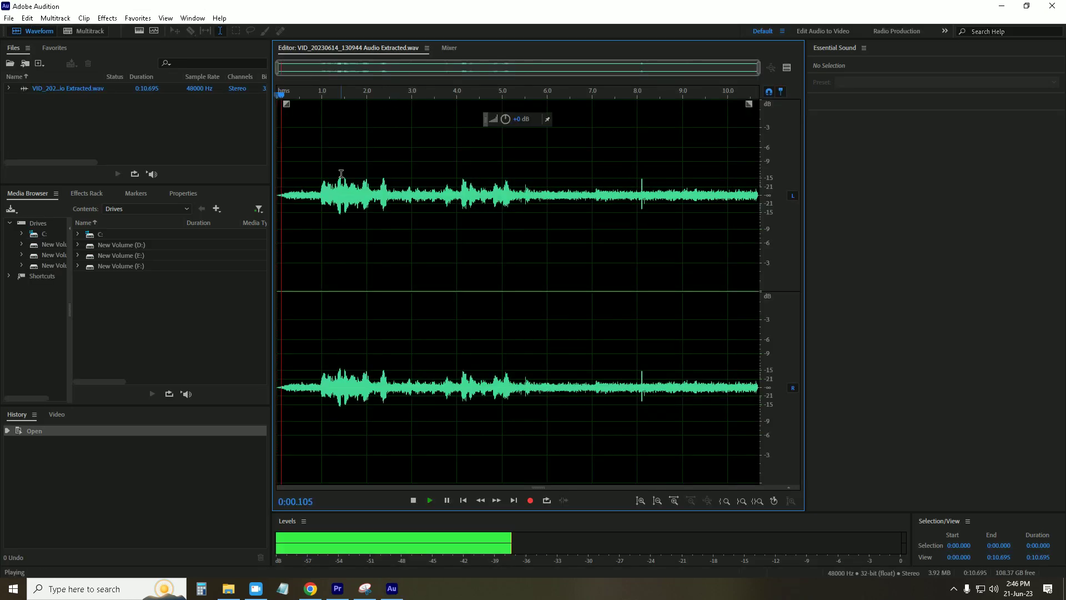
{"action": "key", "text": "space"}
- Capture a noise print from the first second of the last clip's waveform
{"action": "left_click_drag", "start_coordinate": [279, 192], "coordinate": [319, 195]}
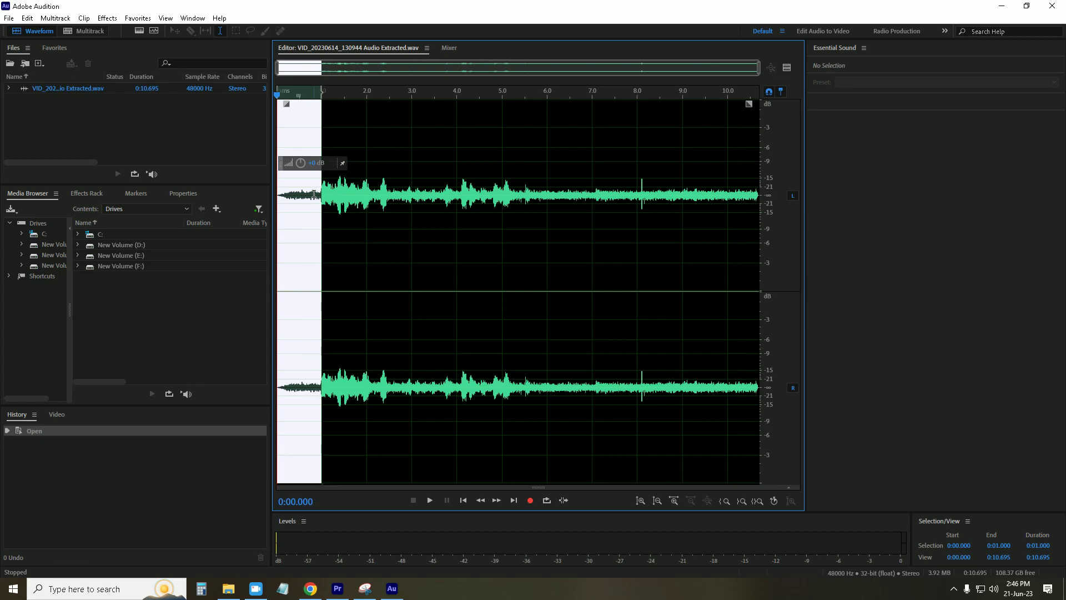
{"action": "key", "text": "shift+p"}
{"action": "key", "text": "Return"}
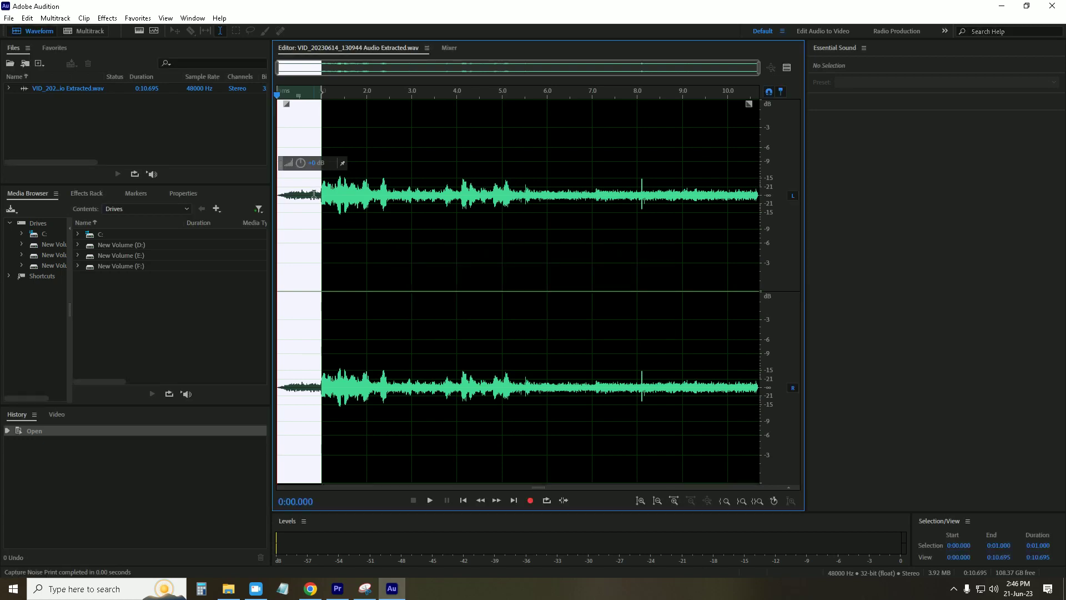
- Apply Noise Reduction to the last clip's whole waveform using the captured noise print
{"action": "key", "text": "ctrl+a"}
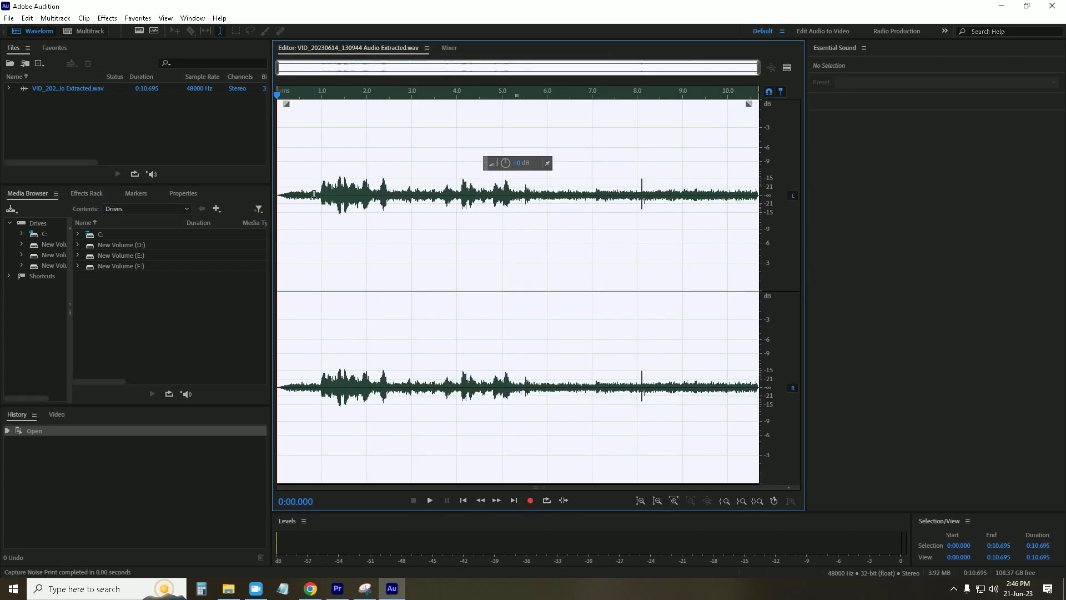
{"action": "key", "text": "ctrl+shift+p"}
{"action": "key", "text": "Return"}
- Listen to the cleaned last clip and close Audition with the changes saved, returning to Premiere Pro
{"action": "key", "text": "space"}
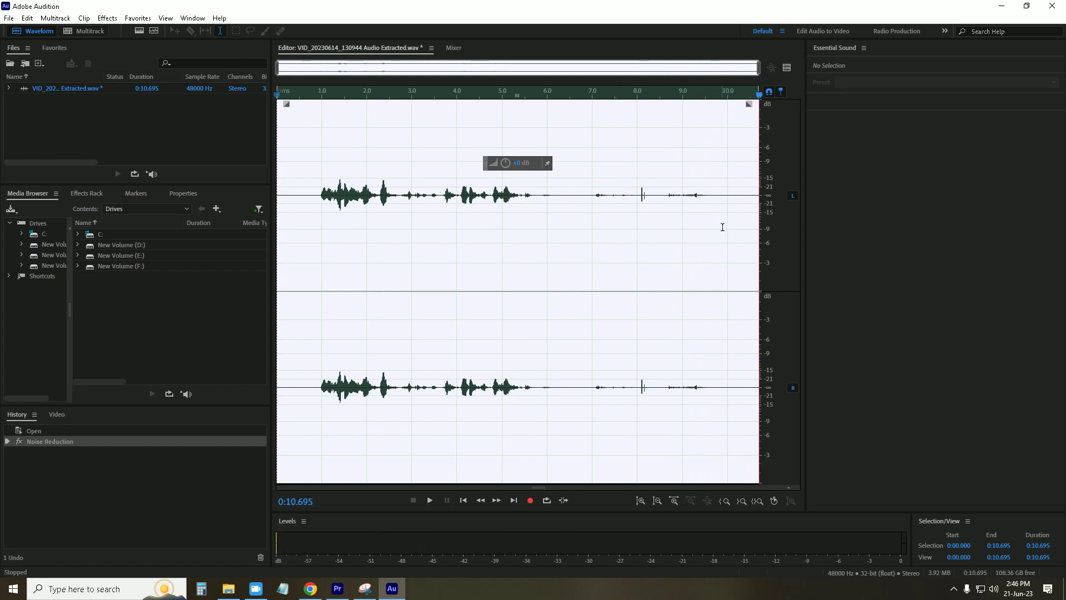
{"action": "left_click", "coordinate": [1054, 7]}
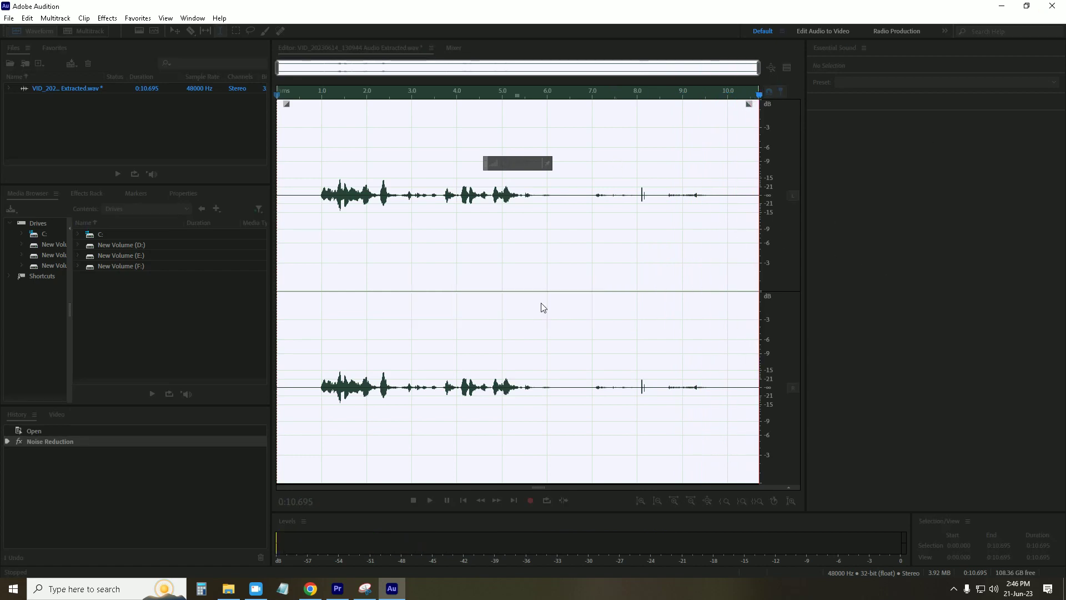
{"action": "left_click", "coordinate": [530, 308]}
- Play the second copy from about 00:02:49 and open the audio of its first clip, VID_20230614_131349, in Adobe Audition
{"action": "left_click", "coordinate": [433, 385]}
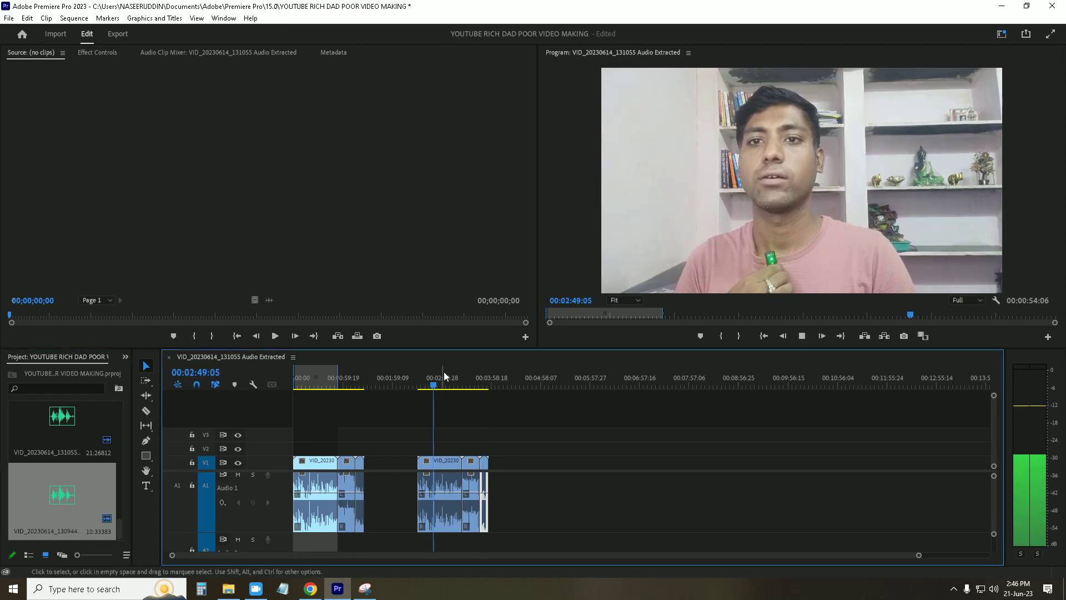
{"action": "key", "text": "equal"}
{"action": "key", "text": "equal"}
{"action": "left_click", "coordinate": [625, 507]}
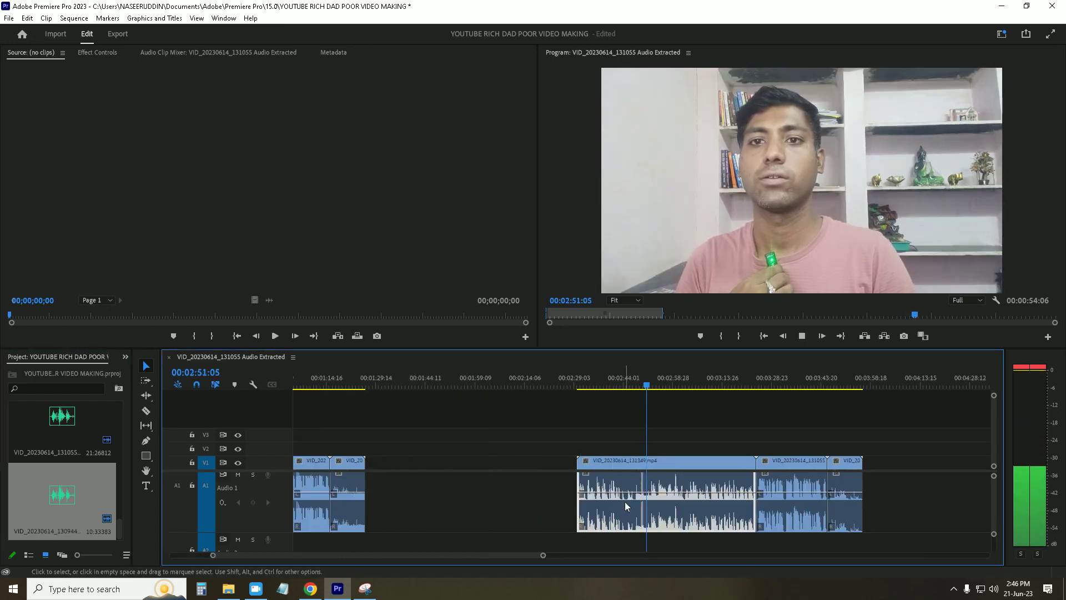
{"action": "double_click", "coordinate": [625, 506]}
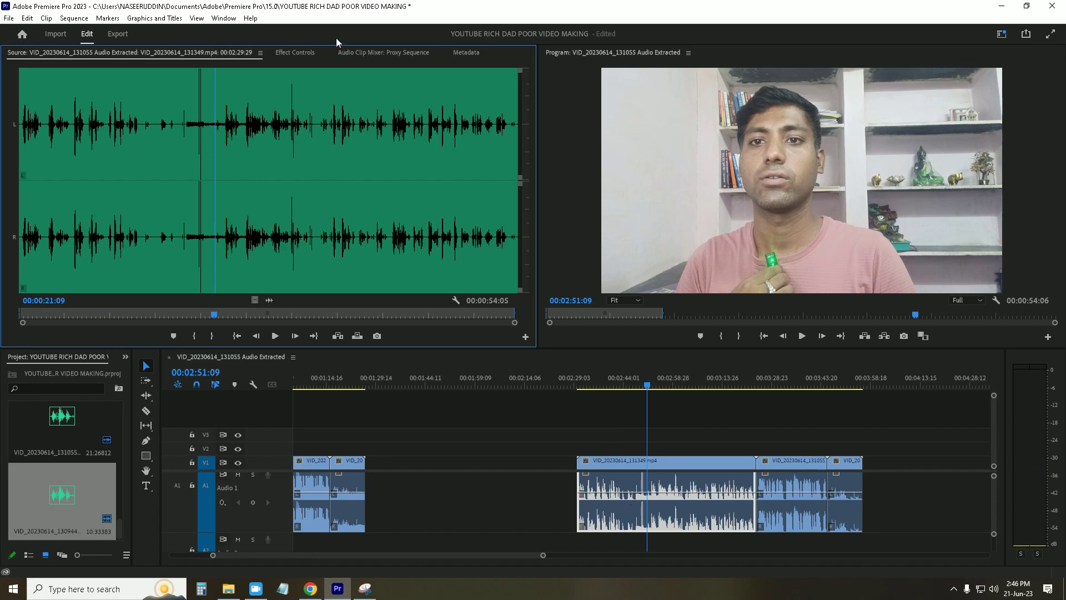
{"action": "right_click", "coordinate": [618, 487]}
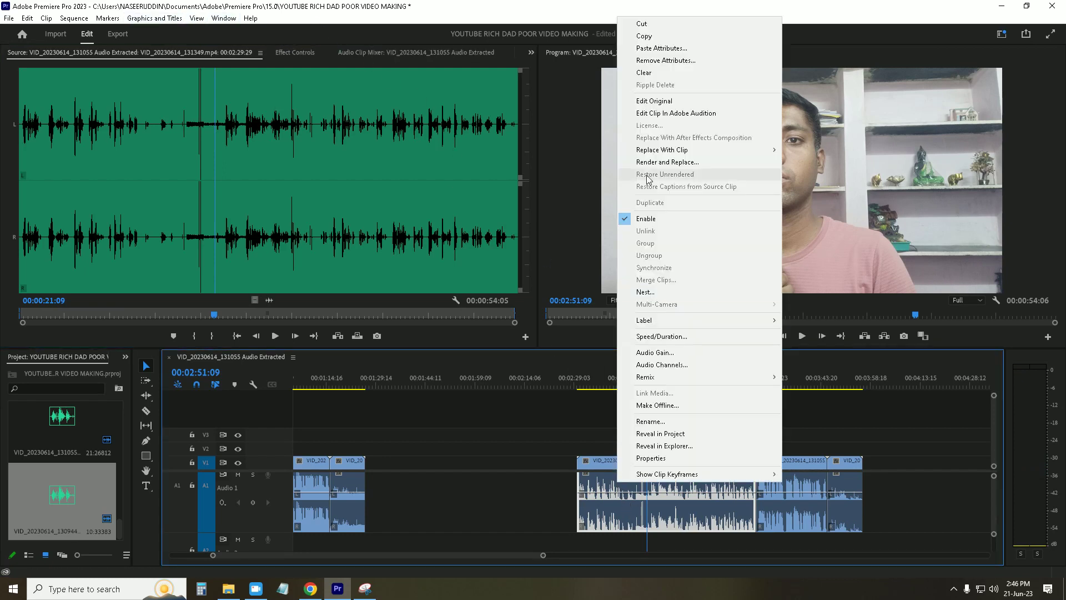
{"action": "left_click", "coordinate": [649, 112]}
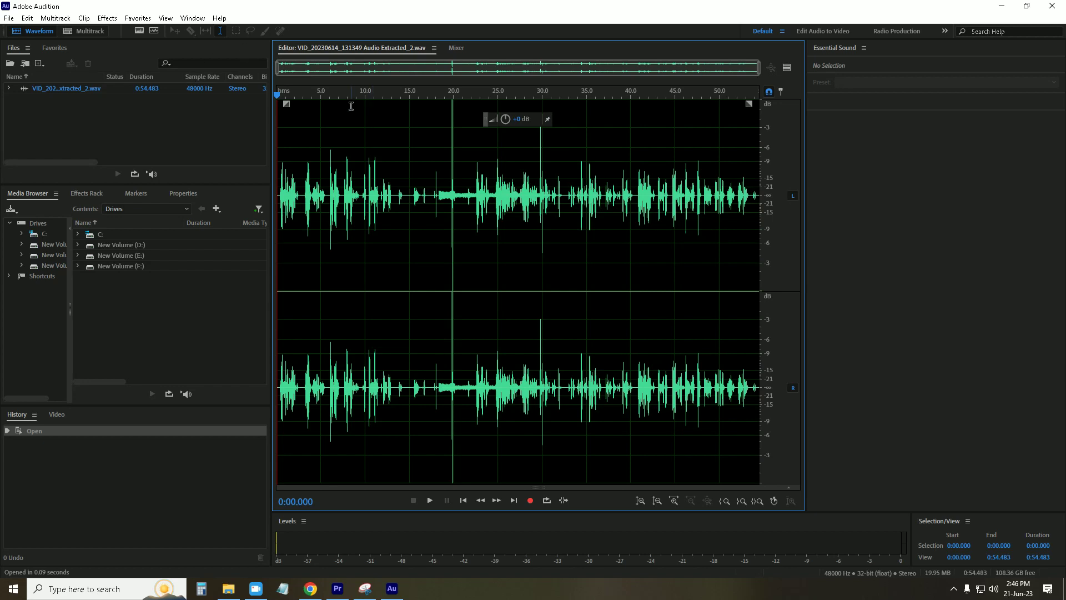
- Listen from about 0:13 and 0:17 for a speech-free stretch and capture a noise print from about 0:20.6 to 0:21.6
{"action": "left_click", "coordinate": [392, 98]}
{"action": "key", "text": "space"}
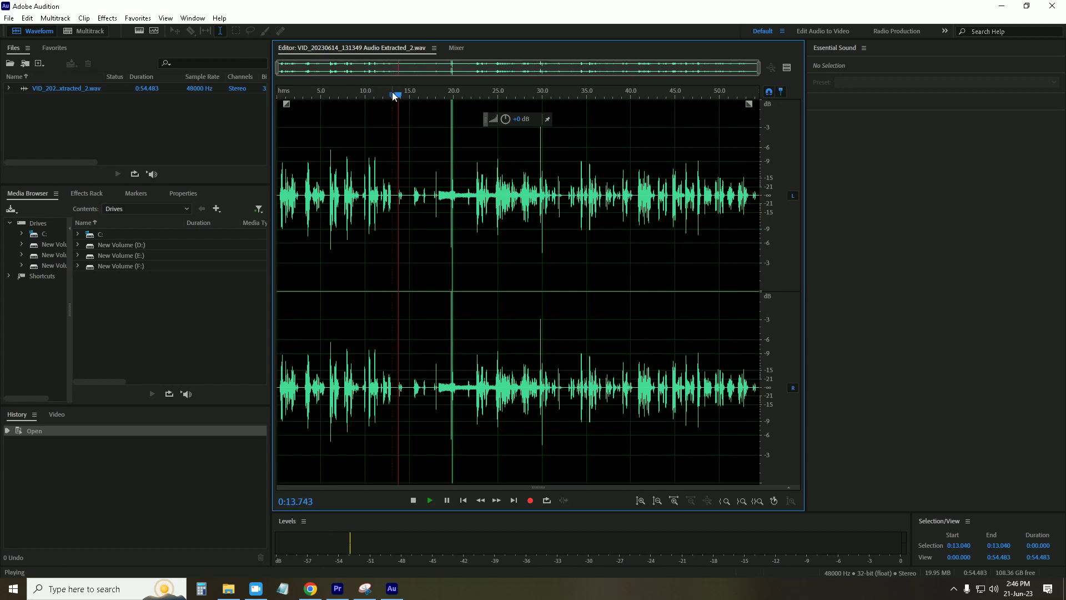
{"action": "left_click", "coordinate": [426, 91]}
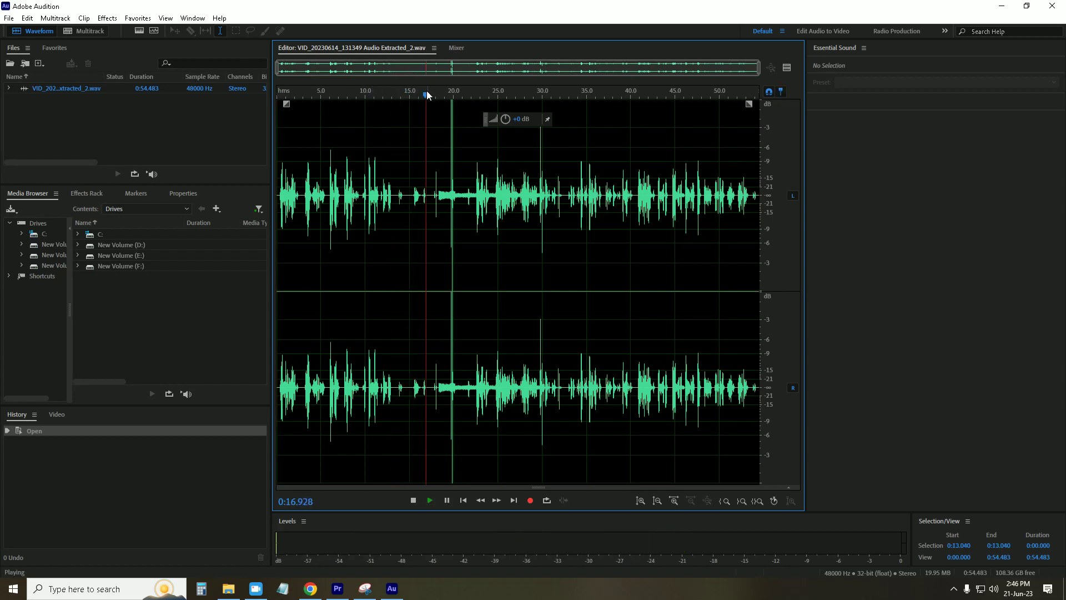
{"action": "key", "text": "space"}
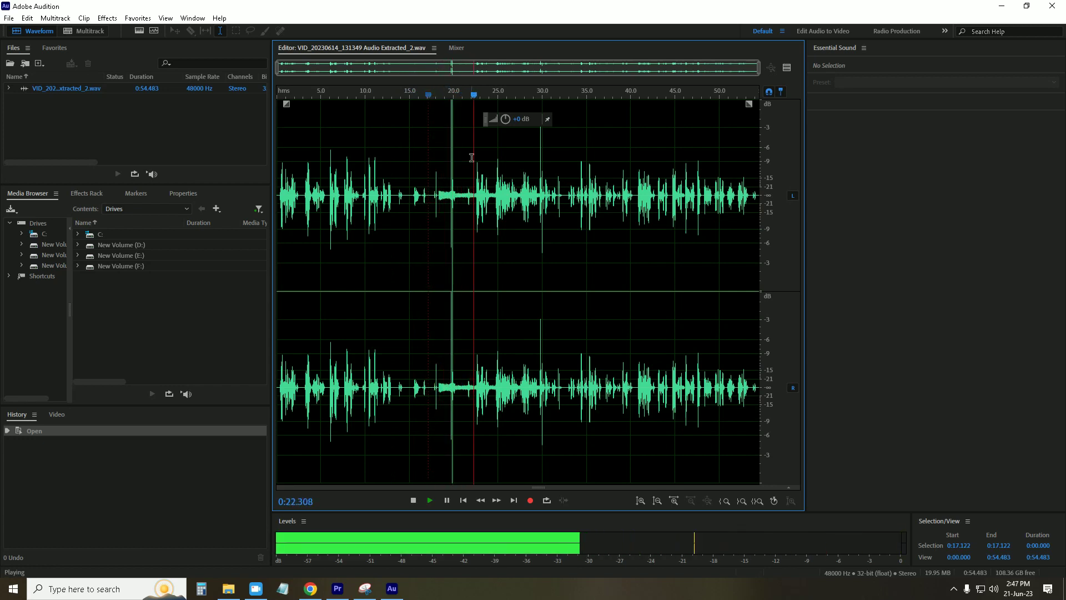
{"action": "key", "text": "space"}
{"action": "left_click_drag", "start_coordinate": [459, 201], "coordinate": [467, 201]}
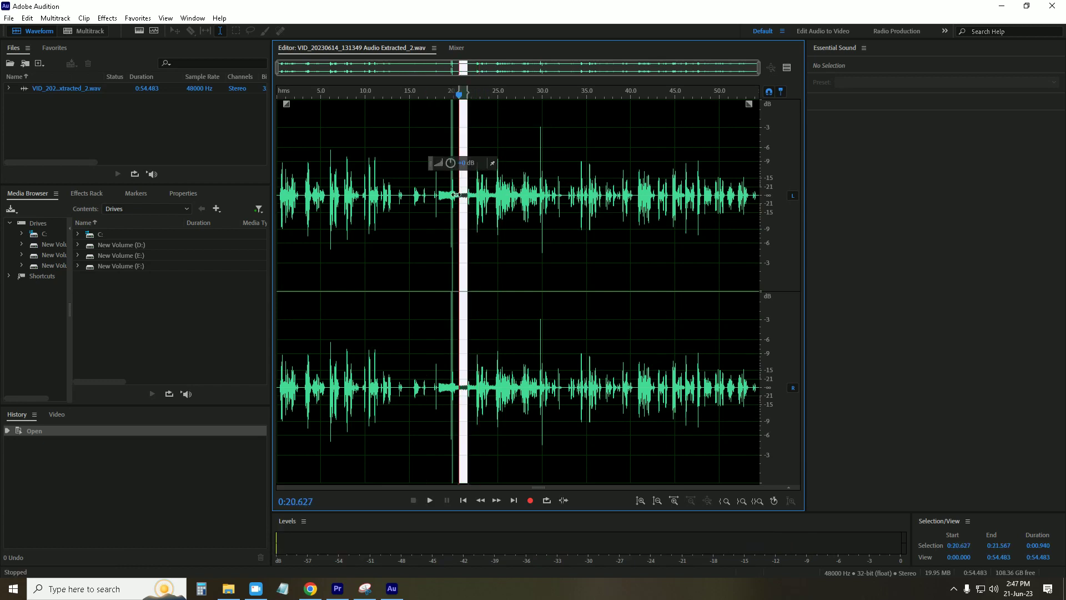
{"action": "key", "text": "shift+p"}
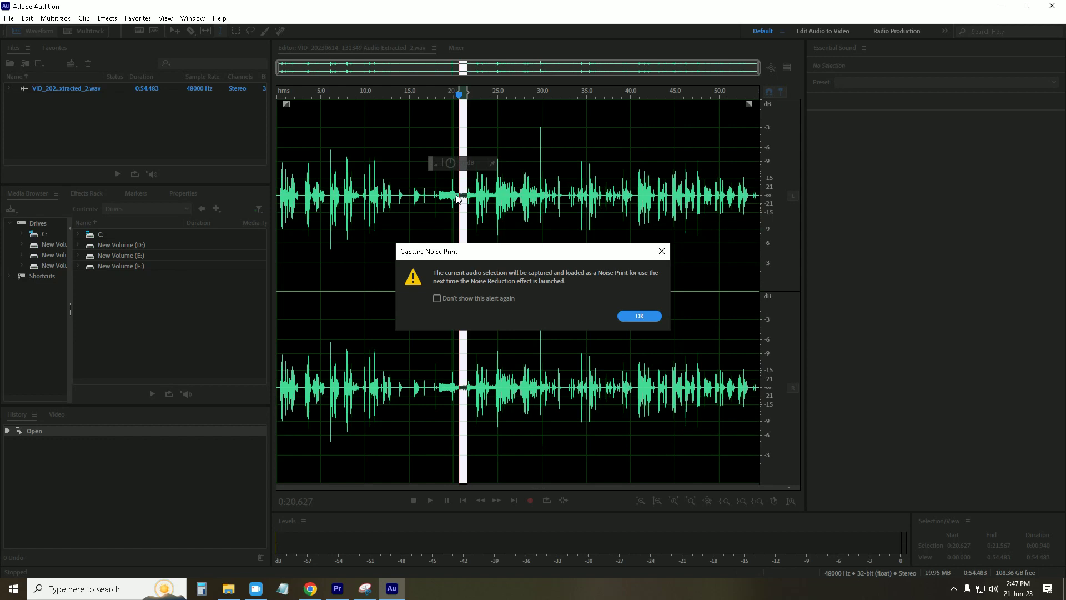
{"action": "key", "text": "Return"}
- Apply Noise Reduction with the new noise print to the entire VID_20230614_131349 waveform
{"action": "key", "text": "ctrl+a"}
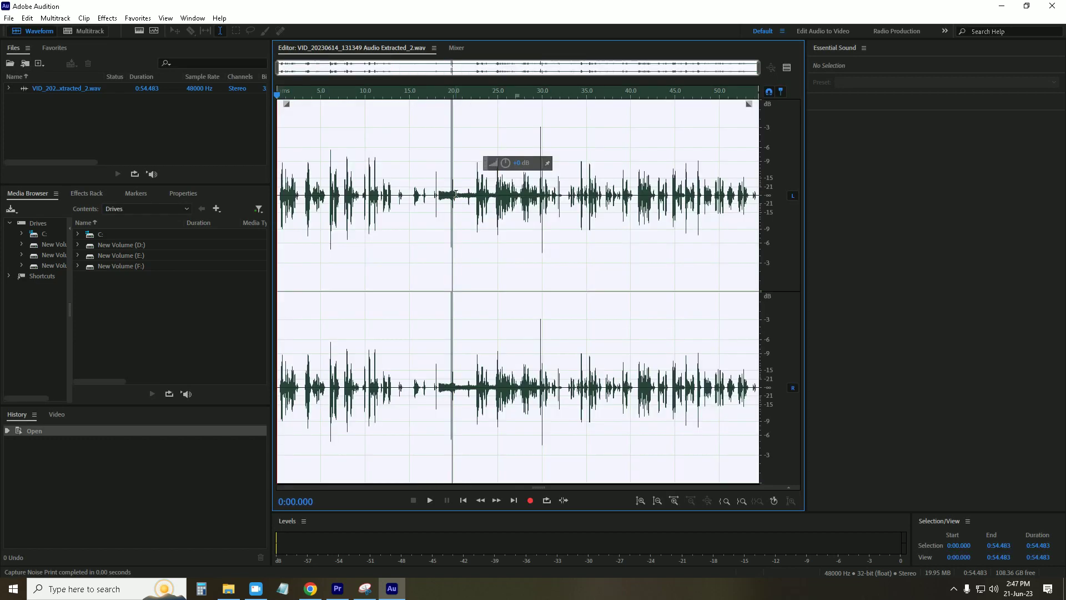
{"action": "key", "text": "ctrl+shift+p"}
{"action": "key", "text": "Return"}
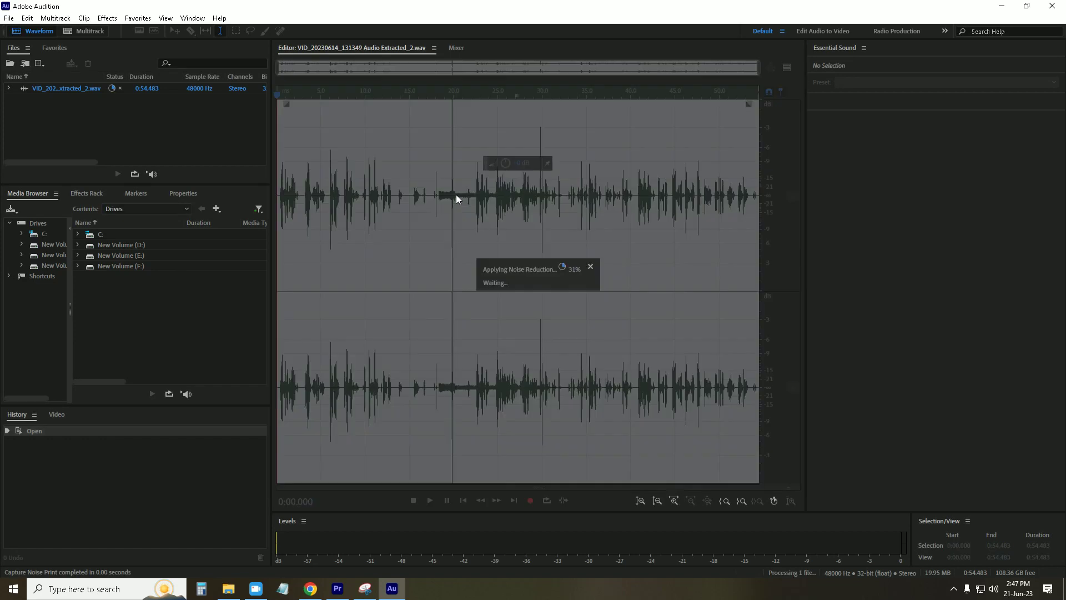
- Listen to the start of the cleaned audio and close Audition with the changes saved, returning to Premiere Pro
{"action": "key", "text": "space"}
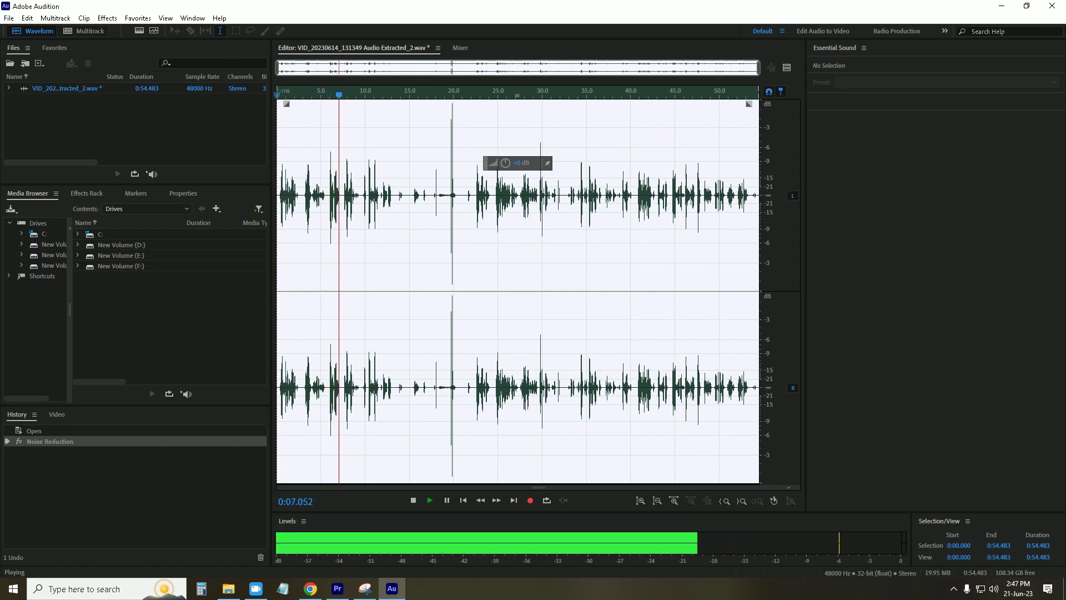
{"action": "left_click", "coordinate": [1051, 6]}
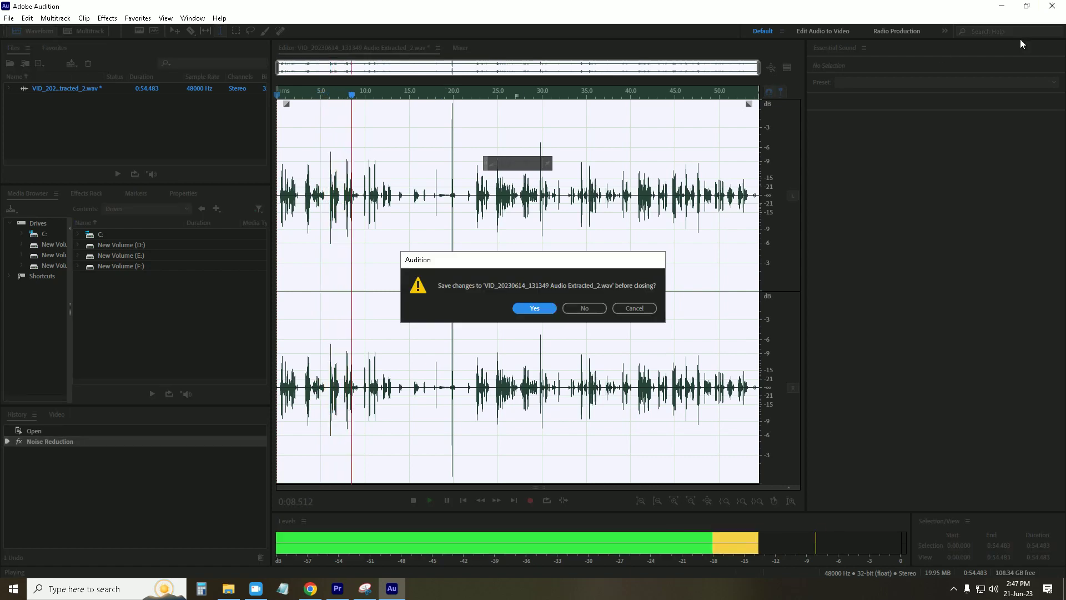
{"action": "left_click", "coordinate": [538, 306]}
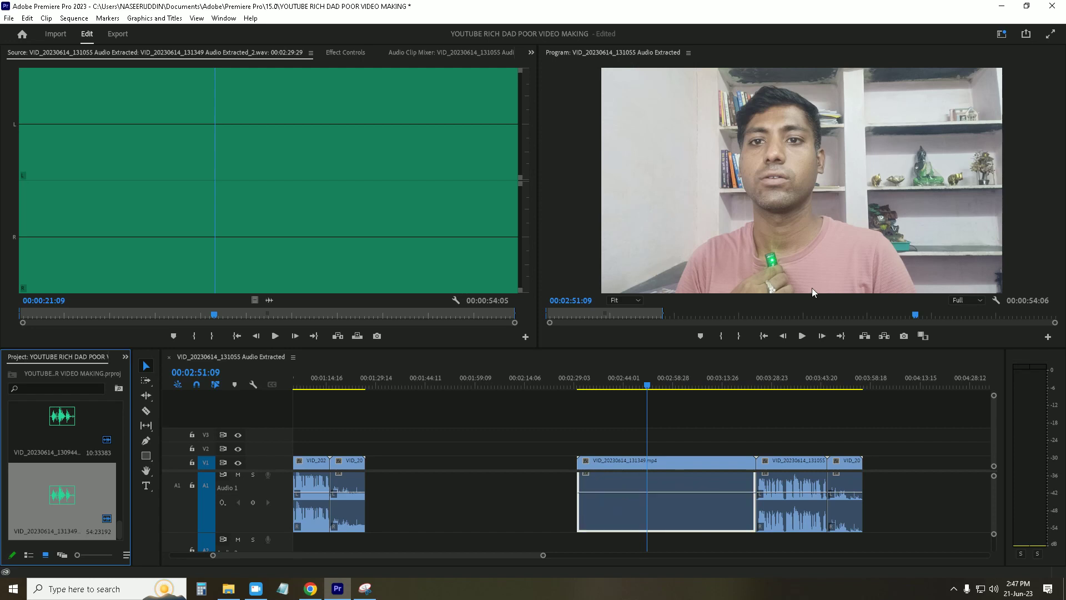
- Move the playhead to 00:01:15:08 and reopen the YOUTUBE RICH DAD POOR VIDEO MAKING project from the home screen
{"action": "left_click", "coordinate": [330, 387]}
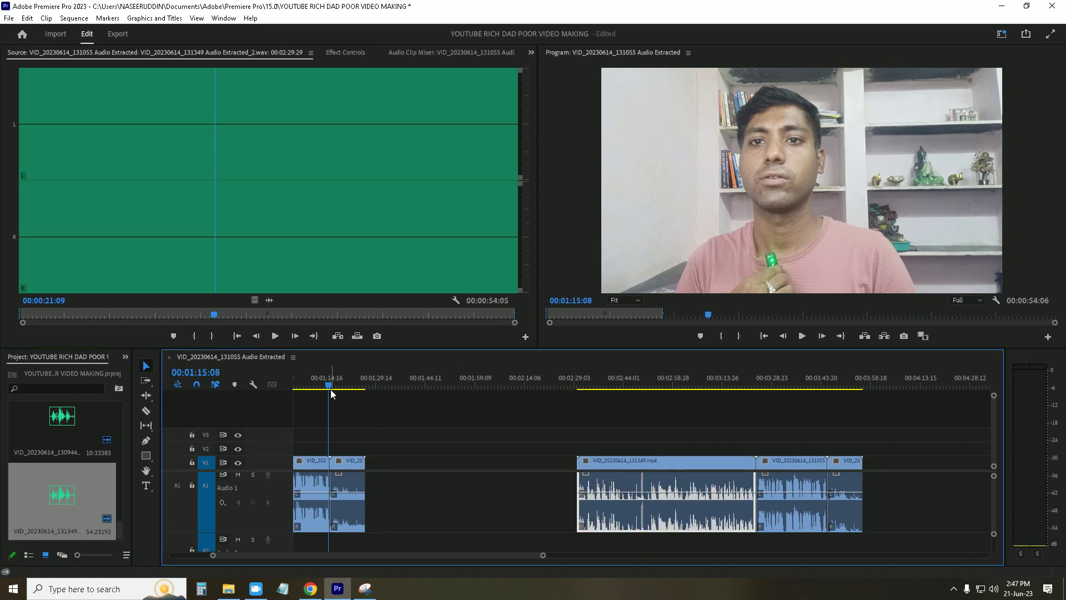
{"action": "left_click", "coordinate": [58, 42]}
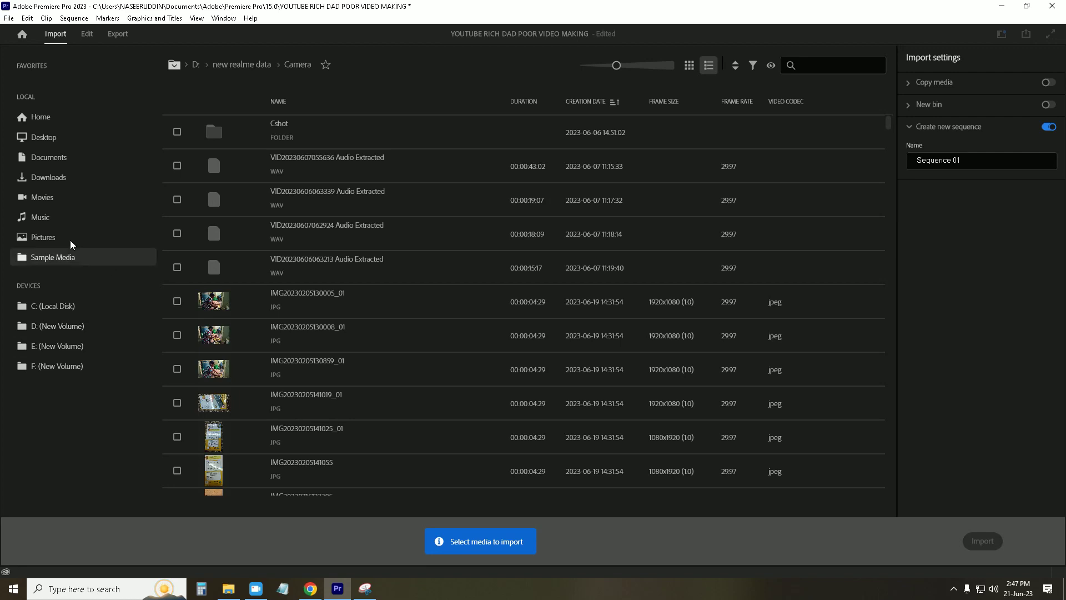
{"action": "left_click", "coordinate": [39, 116]}
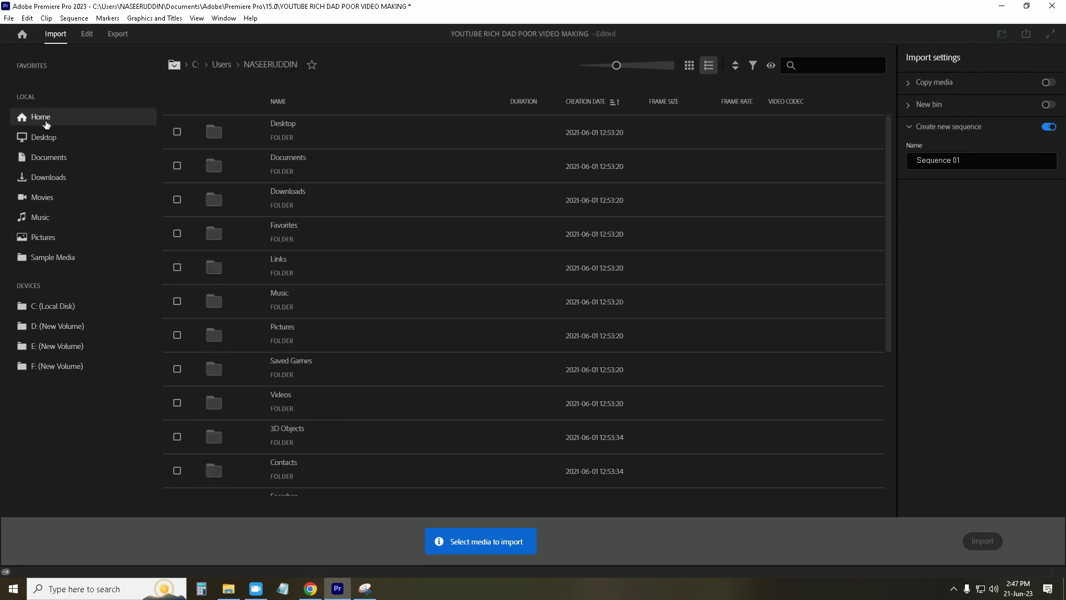
{"action": "left_click", "coordinate": [26, 36]}
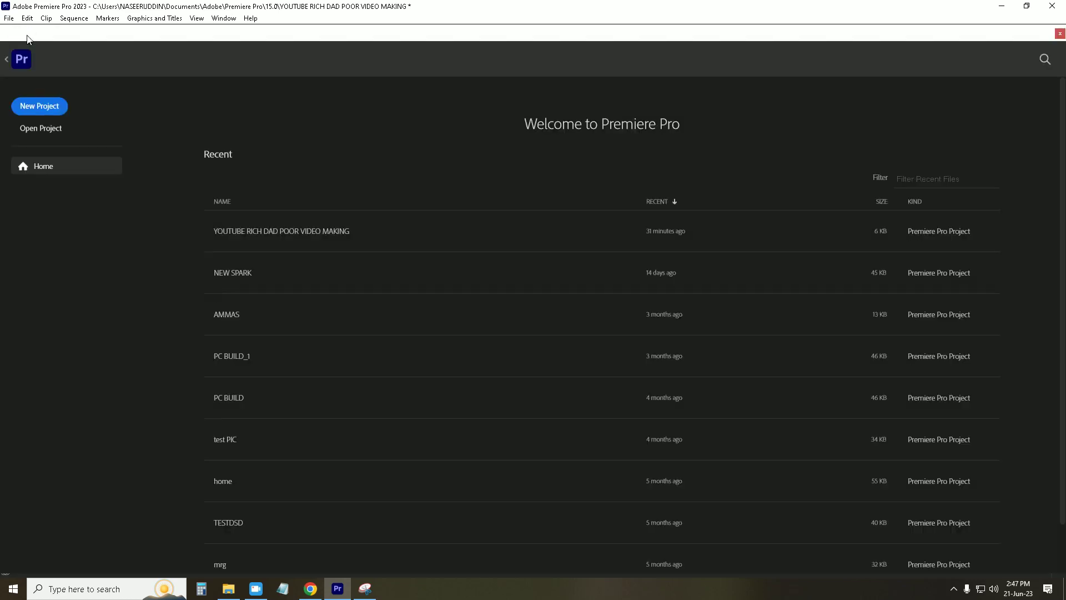
{"action": "left_click", "coordinate": [266, 239]}
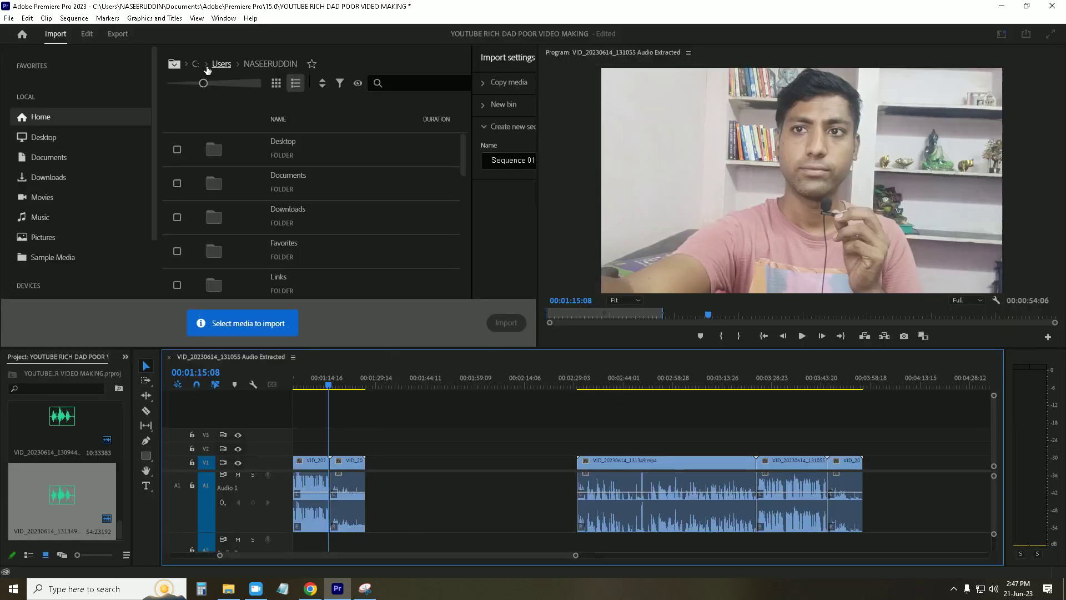
{"action": "left_click", "coordinate": [63, 124]}
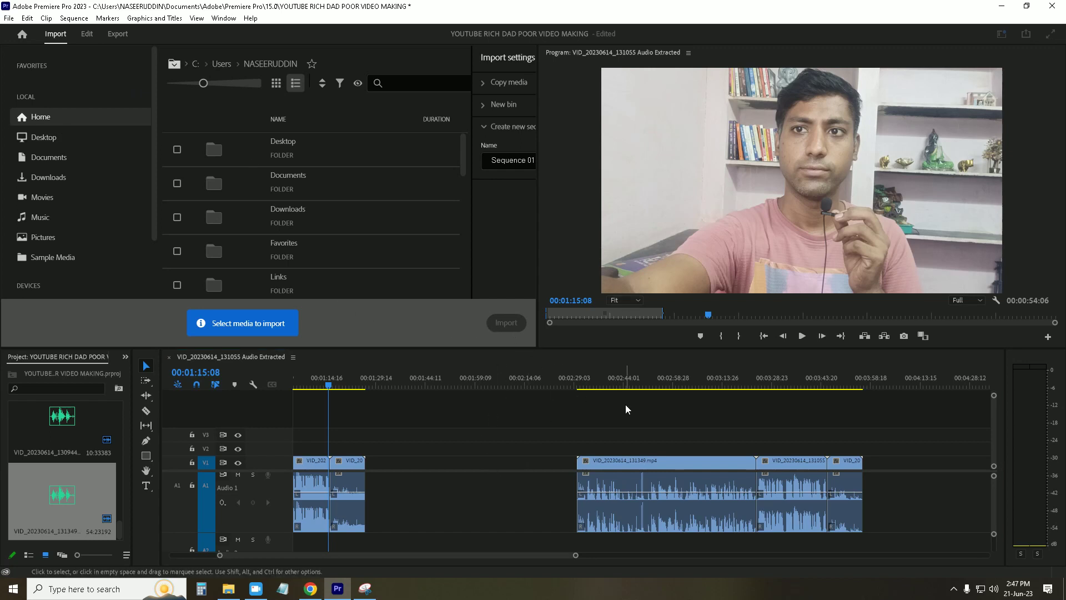
{"action": "left_click", "coordinate": [405, 462]}
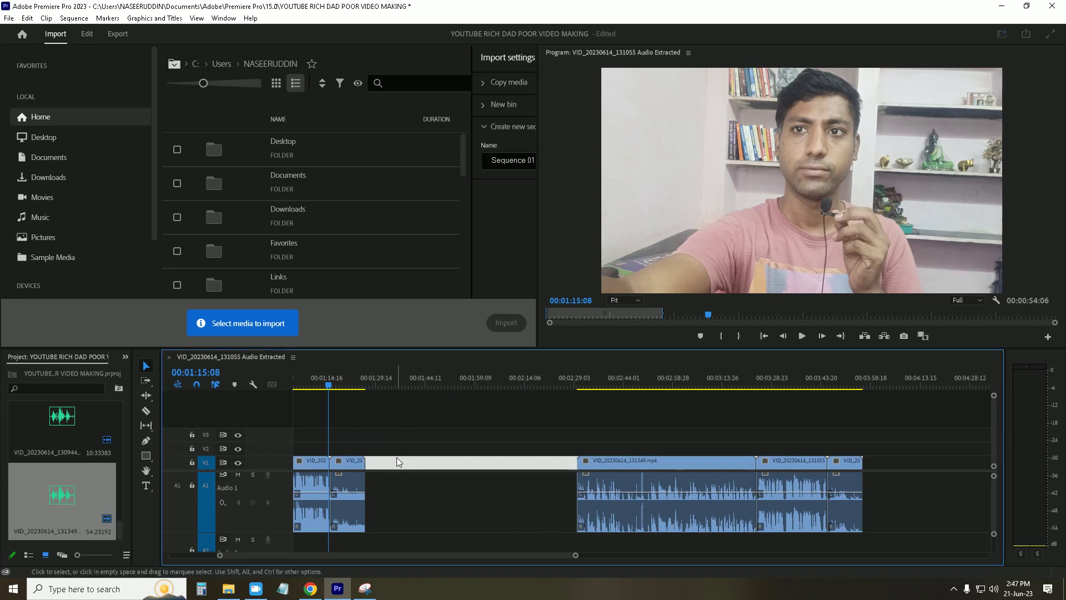
{"action": "left_click", "coordinate": [402, 426]}
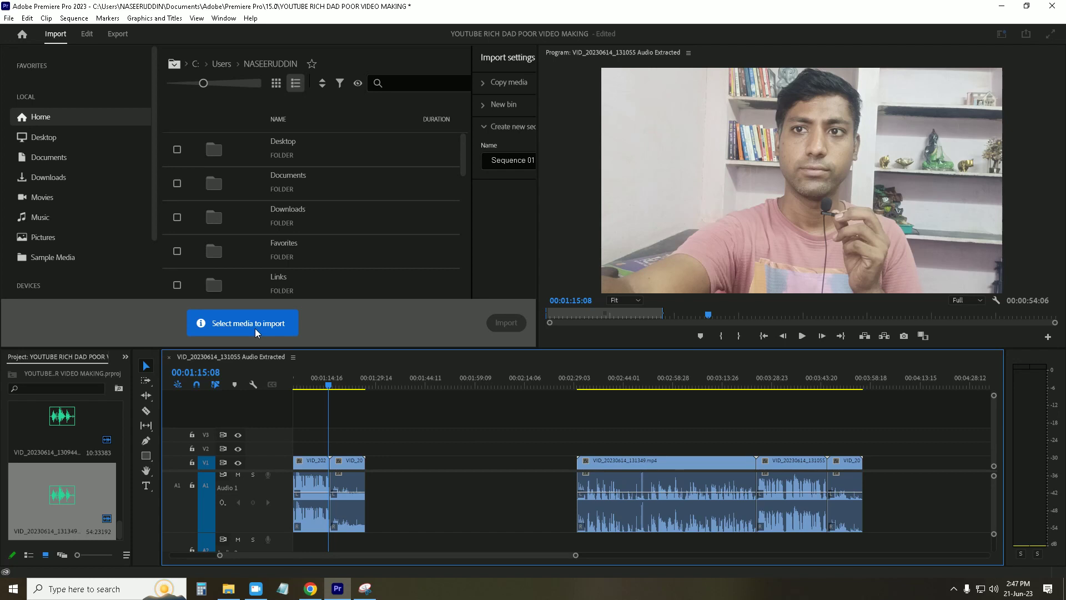
{"action": "left_click", "coordinate": [424, 338]}
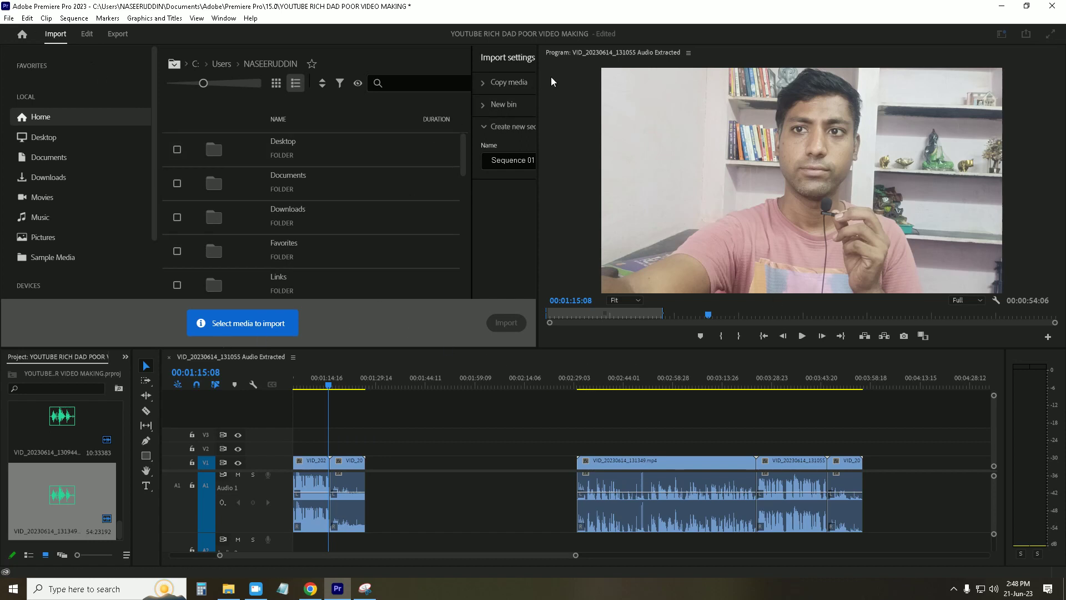
{"action": "left_click", "coordinate": [731, 561]}
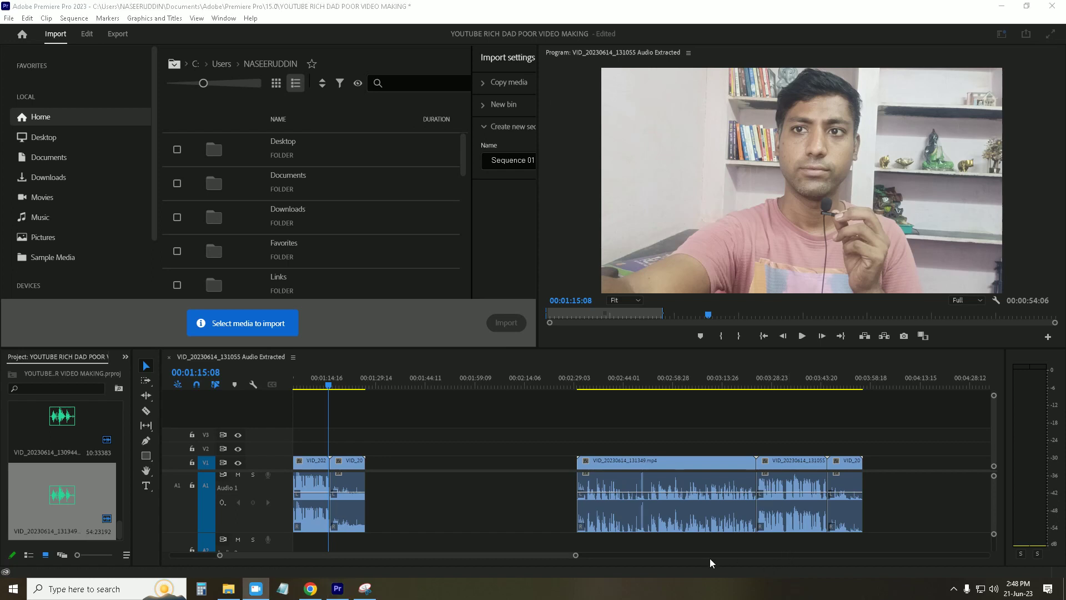
{"action": "left_click", "coordinate": [352, 335]}
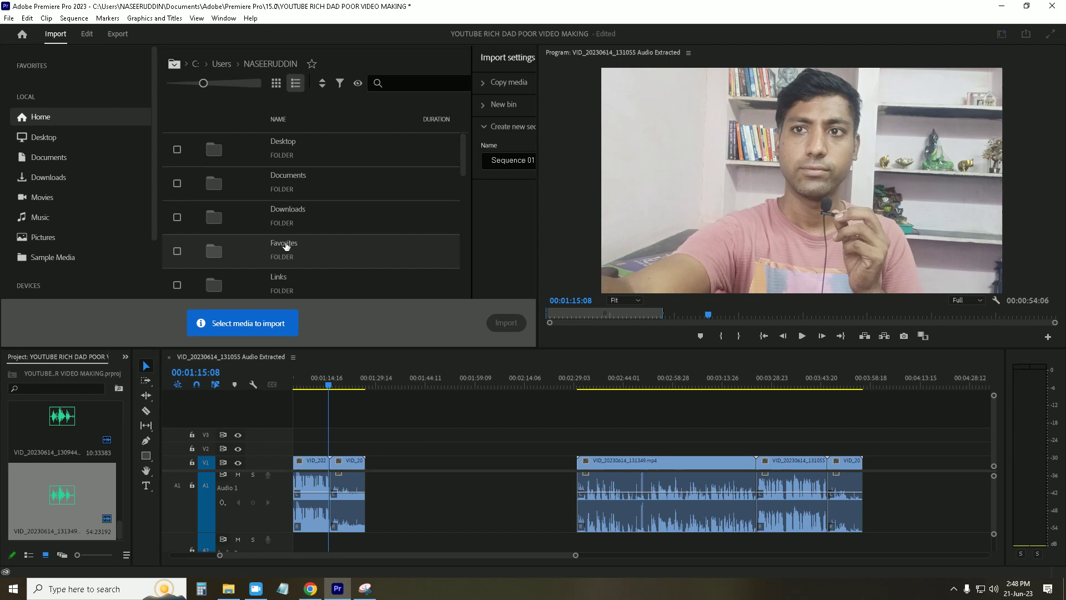
- Import the sample media clip A002_C009_092221_001 into a new sequence named Sequence 01 and return to the original sequence's timeline
{"action": "double_click", "coordinate": [302, 286]}
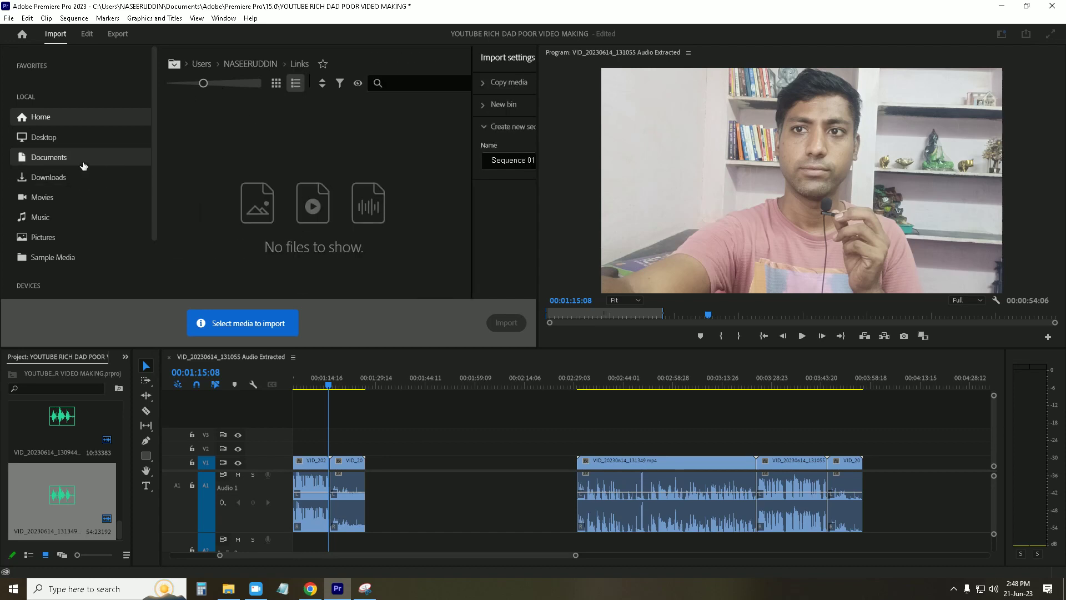
{"action": "left_click", "coordinate": [68, 221]}
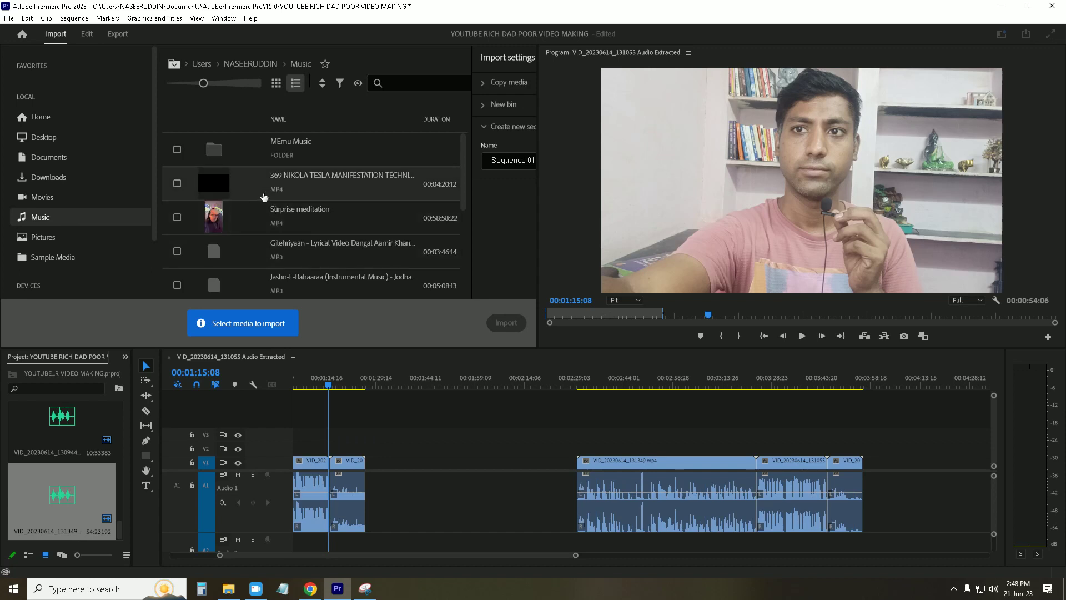
{"action": "left_click", "coordinate": [59, 256]}
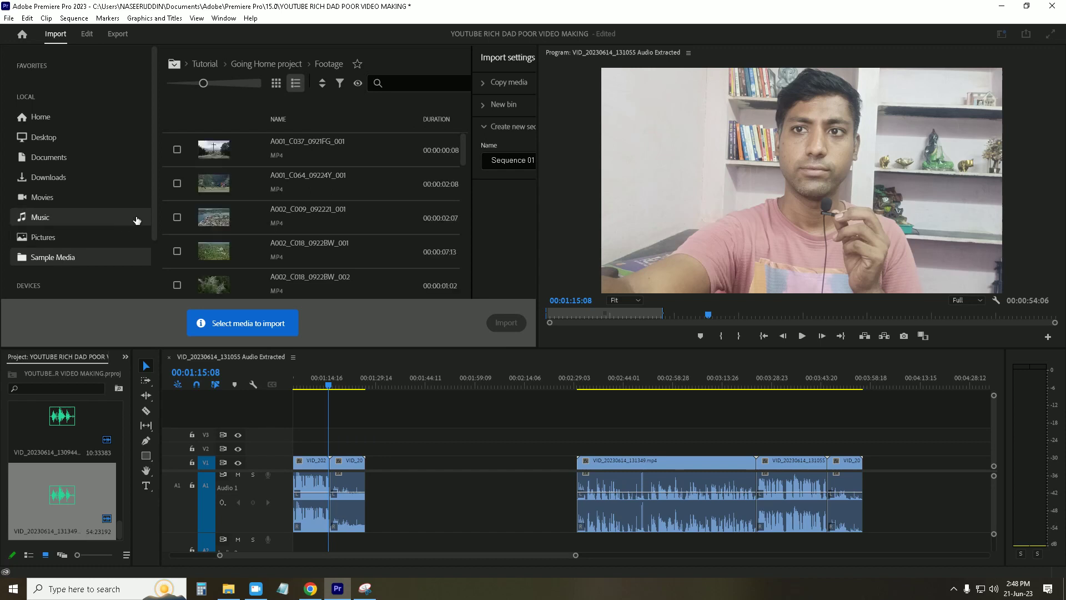
{"action": "left_click", "coordinate": [242, 217]}
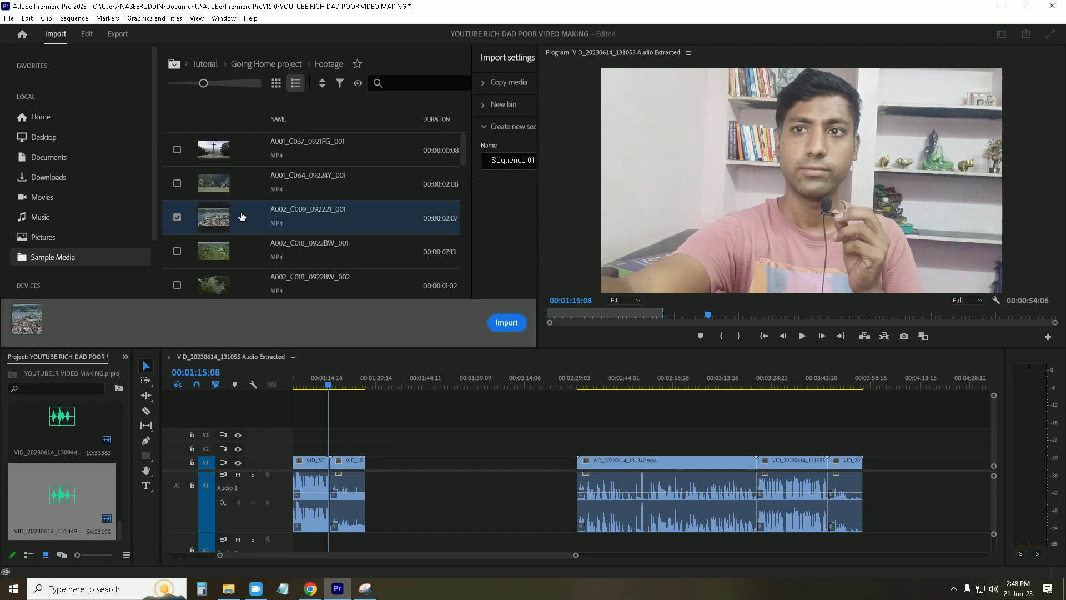
{"action": "left_click", "coordinate": [498, 326]}
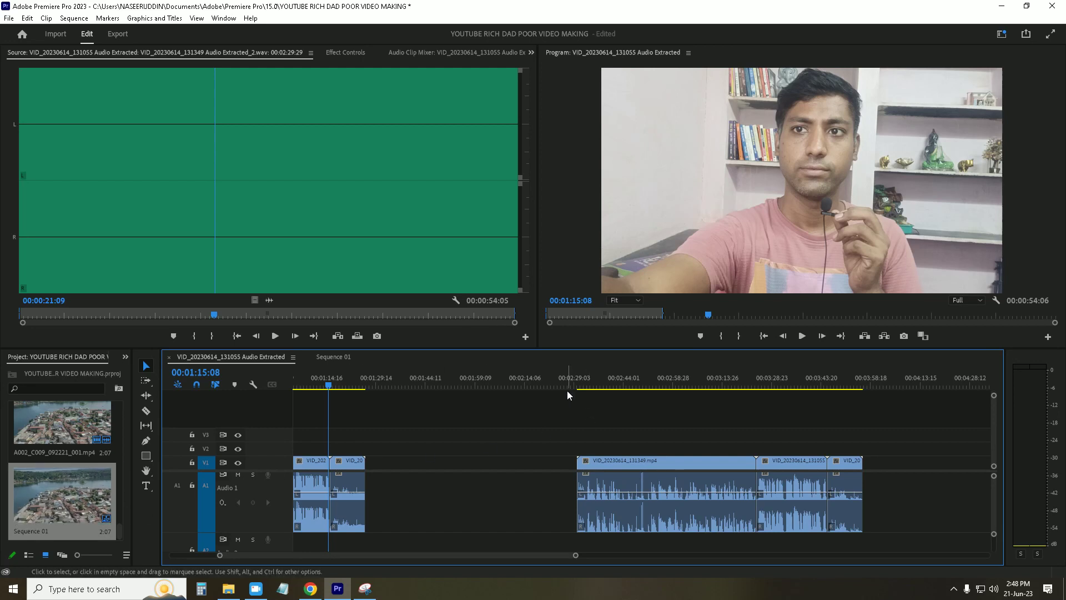
{"action": "key", "text": "equal"}
{"action": "key", "text": "equal"}
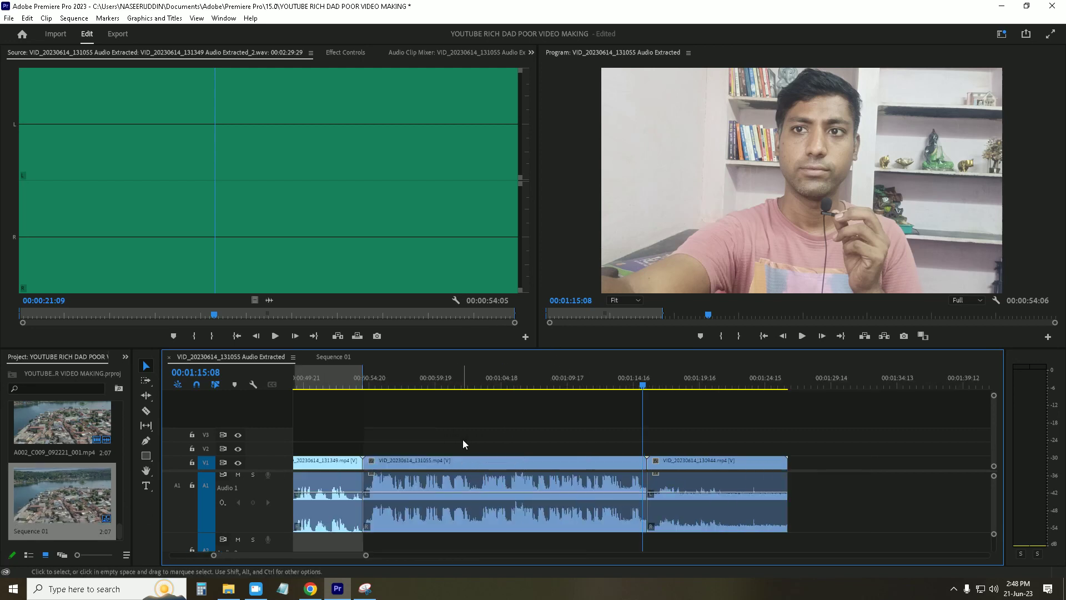
- Ripple delete the empty gap between the two groups of clips on the timeline
{"action": "key", "text": "minus"}
{"action": "key", "text": "minus"}
{"action": "key", "text": "minus"}
{"action": "key", "text": "minus"}
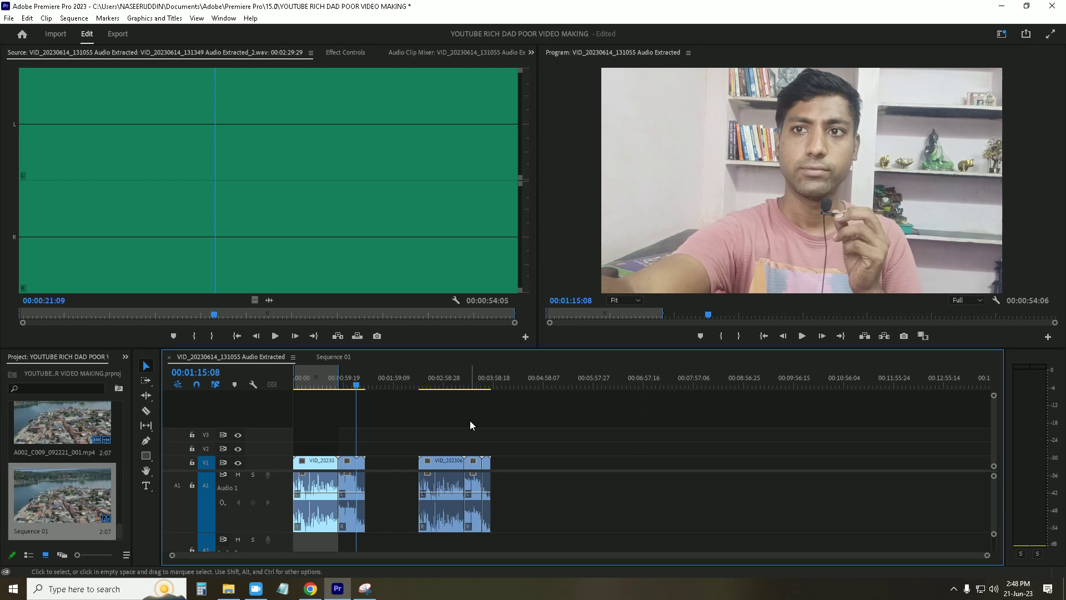
{"action": "left_click", "coordinate": [373, 382]}
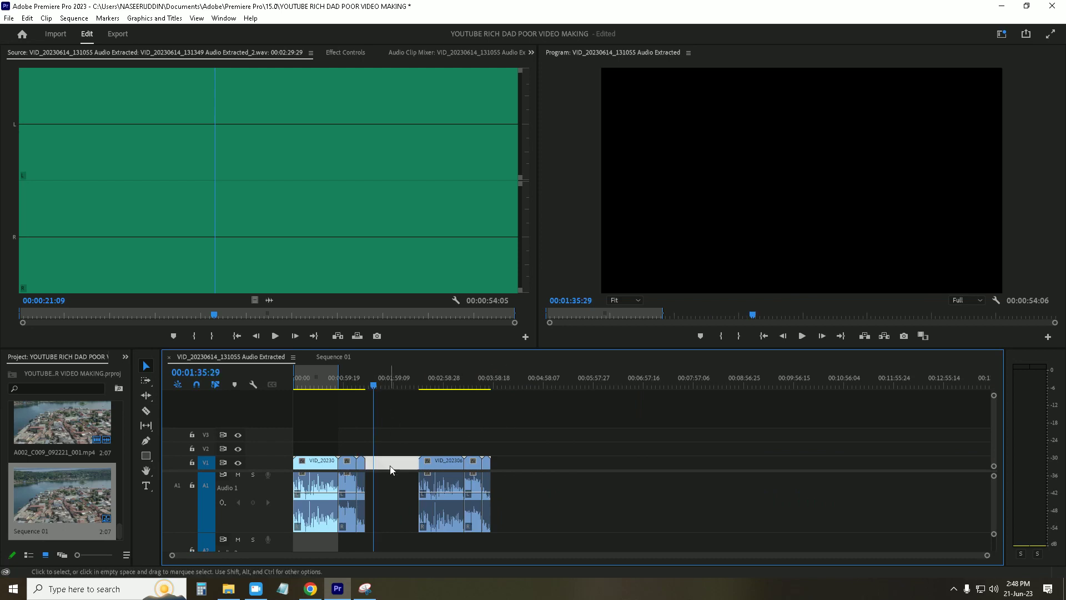
{"action": "key", "text": "Delete"}
- Move the playhead to 00:00:26:14 and show the Effect Controls
{"action": "left_click", "coordinate": [317, 385]}
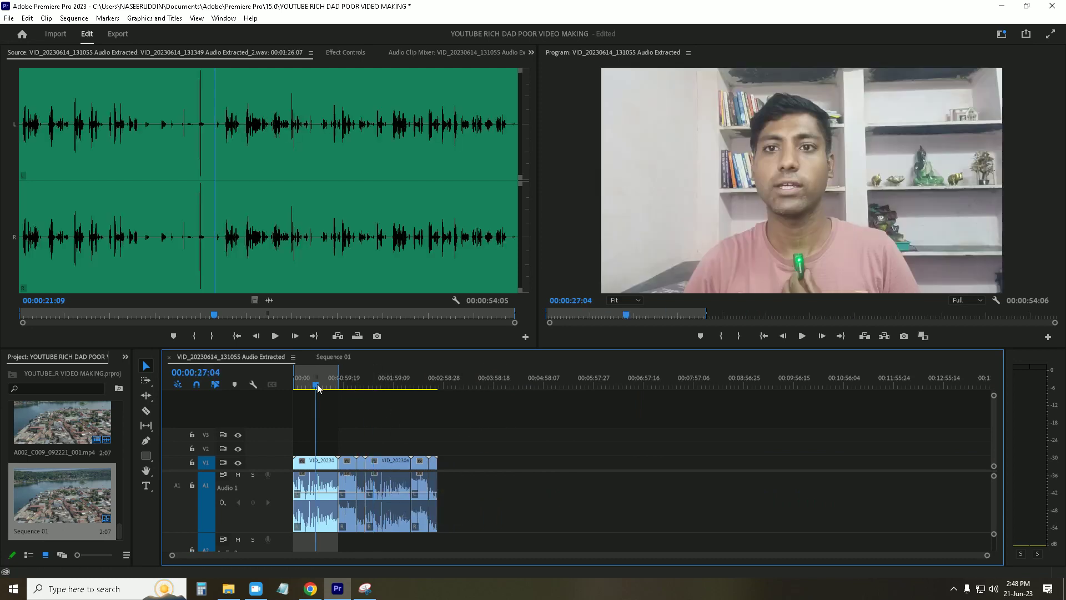
{"action": "left_click_drag", "start_coordinate": [318, 387], "coordinate": [318, 387]}
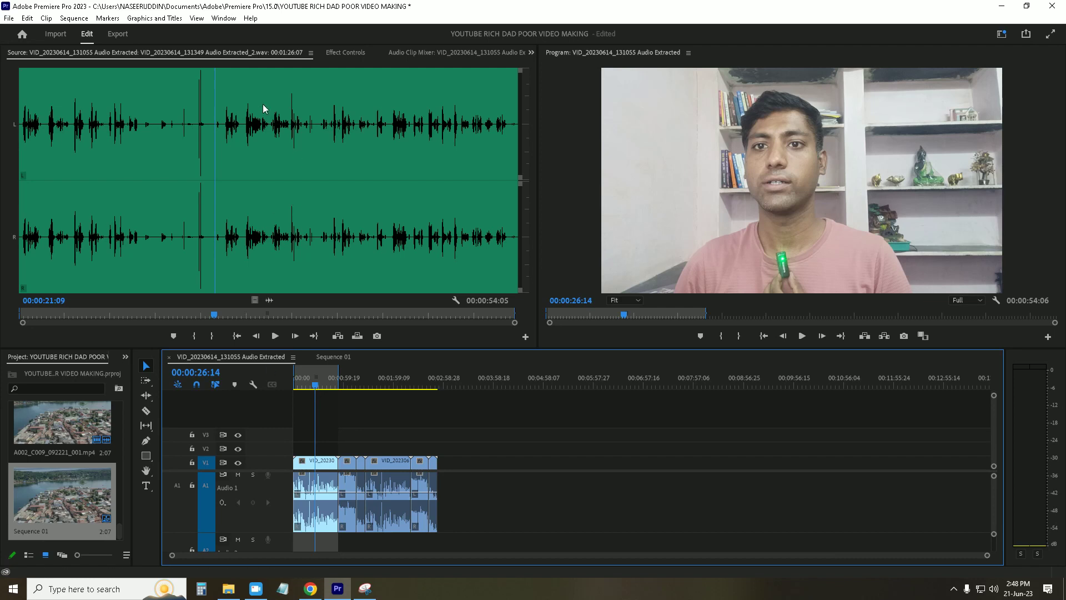
{"action": "left_click", "coordinate": [349, 53]}
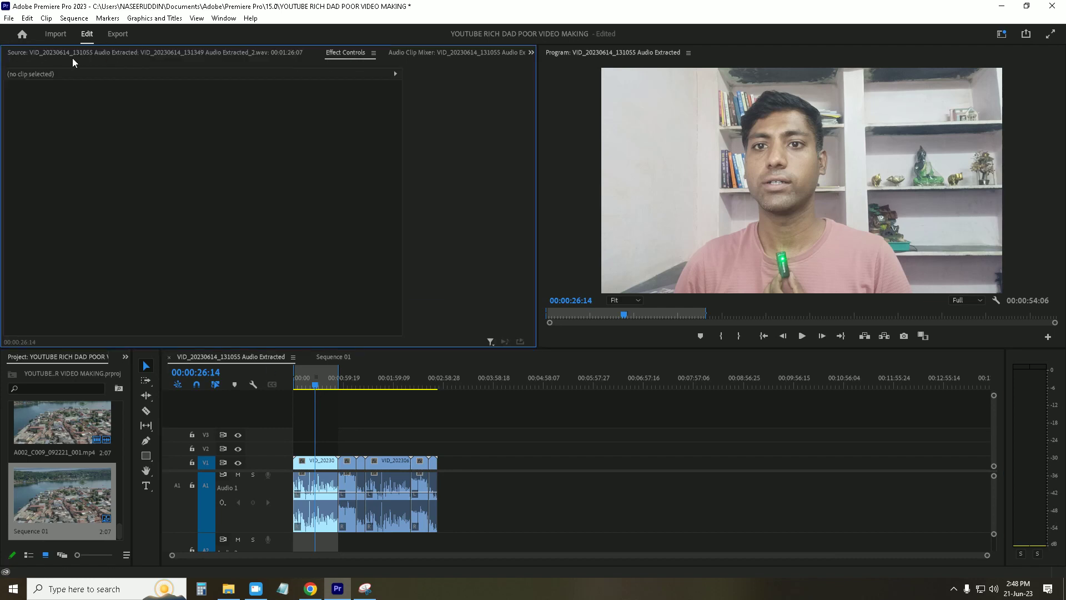
- Set the sequence's out point at the end of the last clip, 00:02:52:13
{"action": "left_click", "coordinate": [296, 389]}
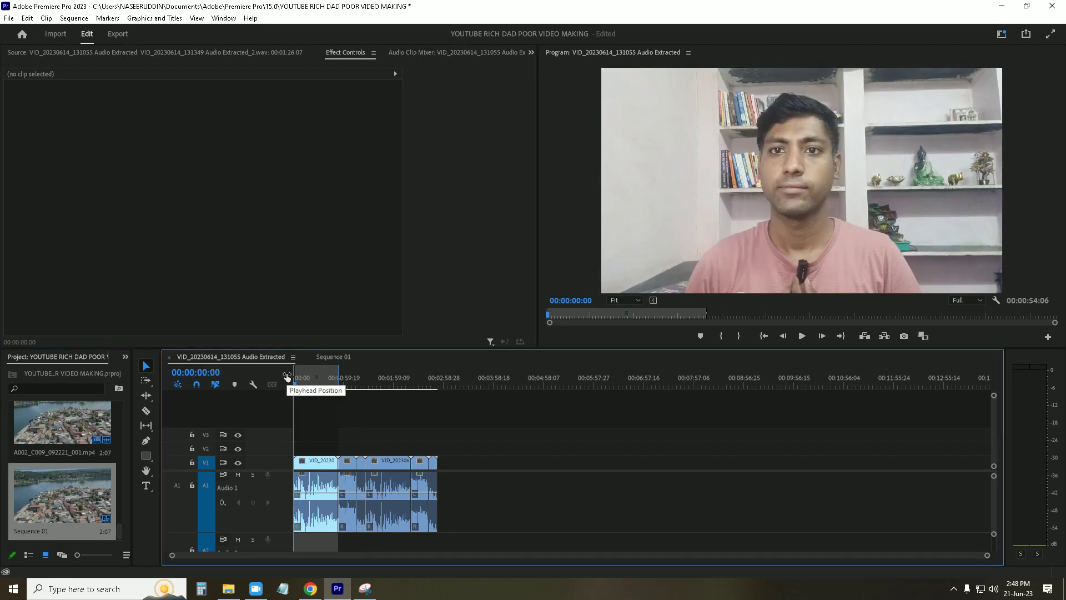
{"action": "left_click", "coordinate": [429, 380]}
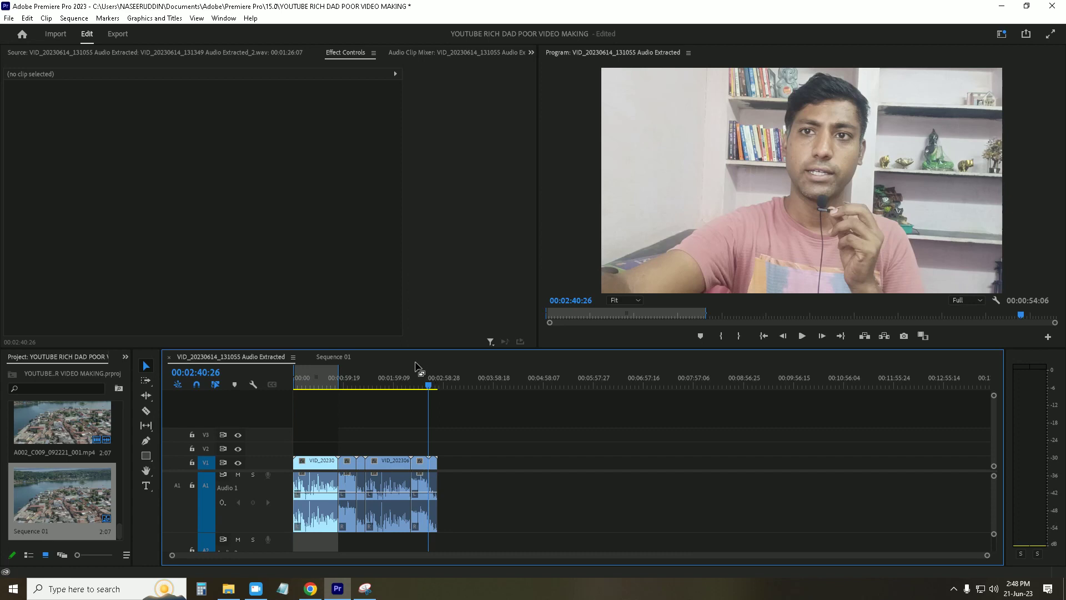
{"action": "key", "text": "End"}
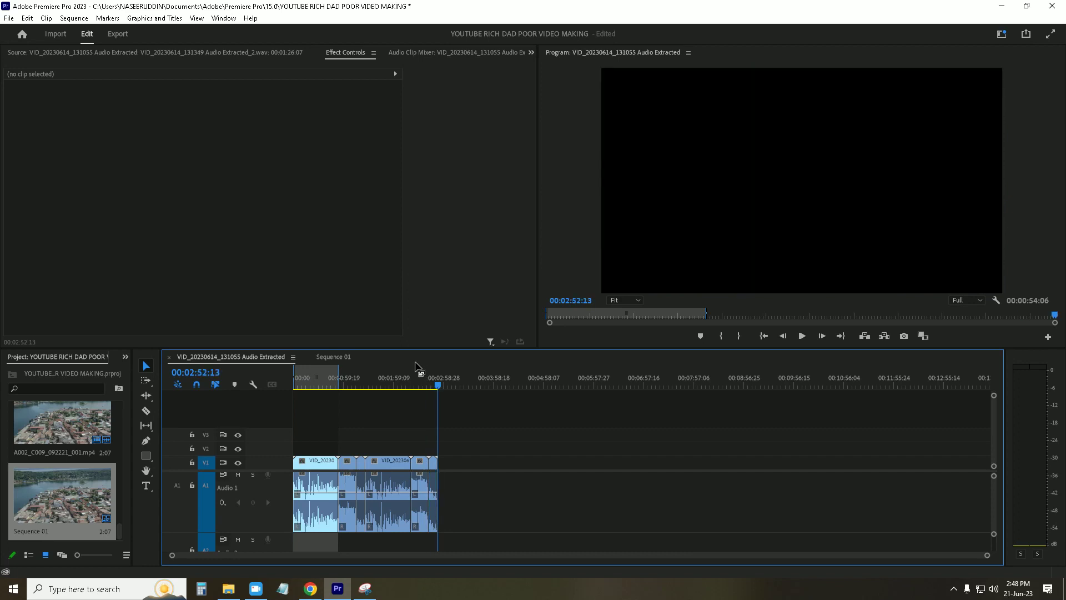
{"action": "key", "text": "o"}
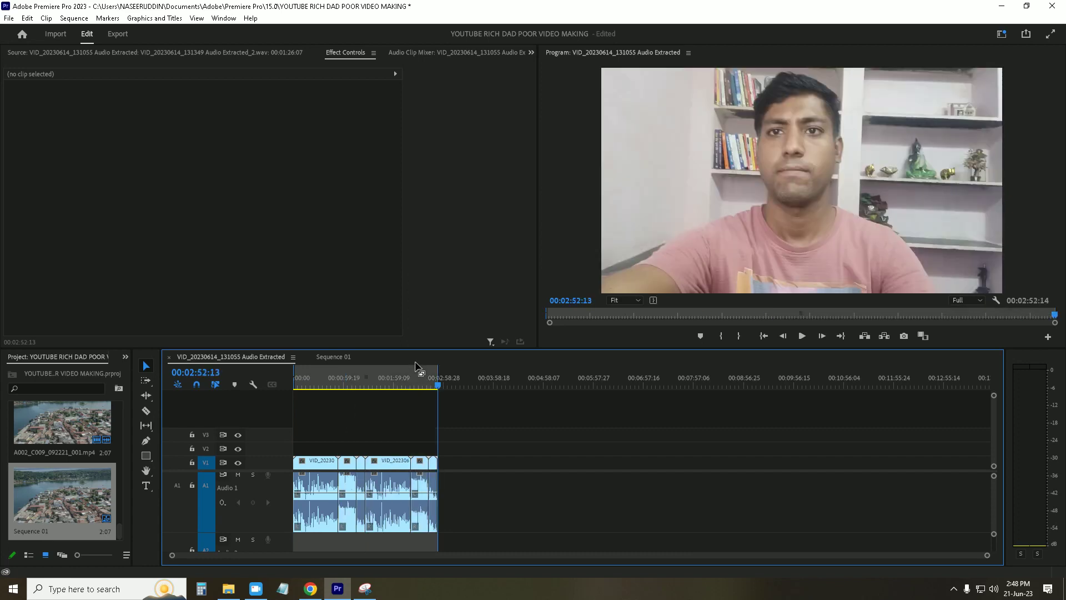
- Play the sequence at several points from the first to the last clip to check the cleaned audio, stopping at 00:00:36:00
{"action": "left_click", "coordinate": [316, 376]}
{"action": "key", "text": "space"}
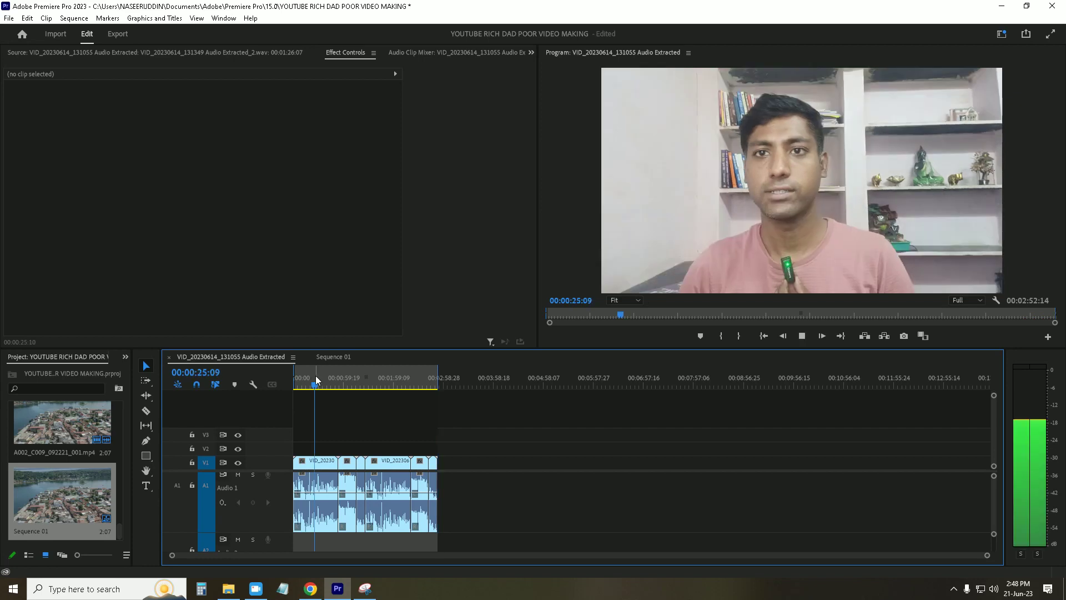
{"action": "left_click", "coordinate": [336, 380]}
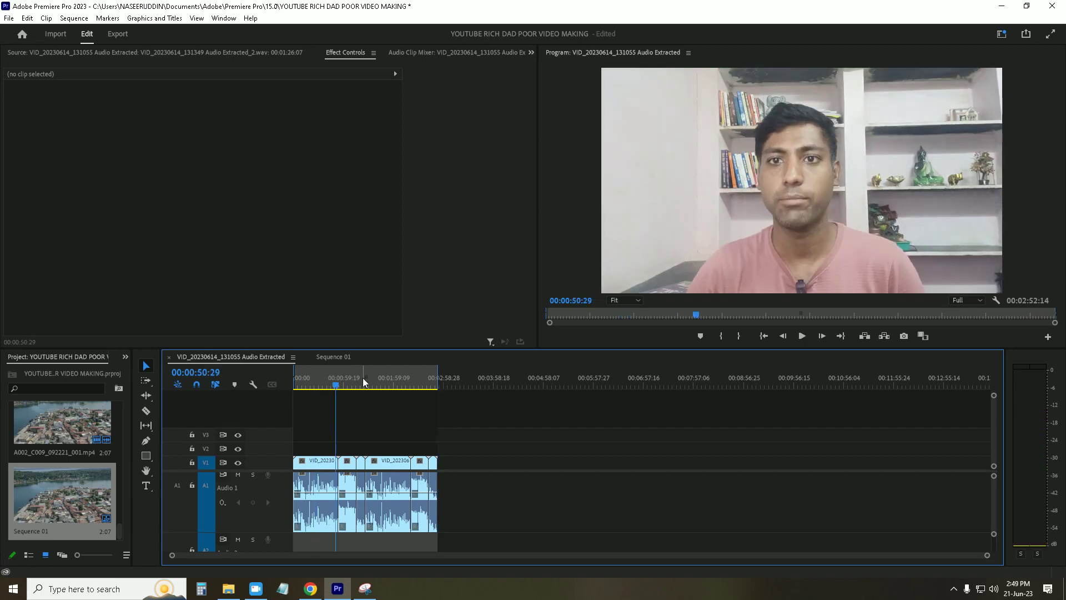
{"action": "left_click", "coordinate": [358, 380]}
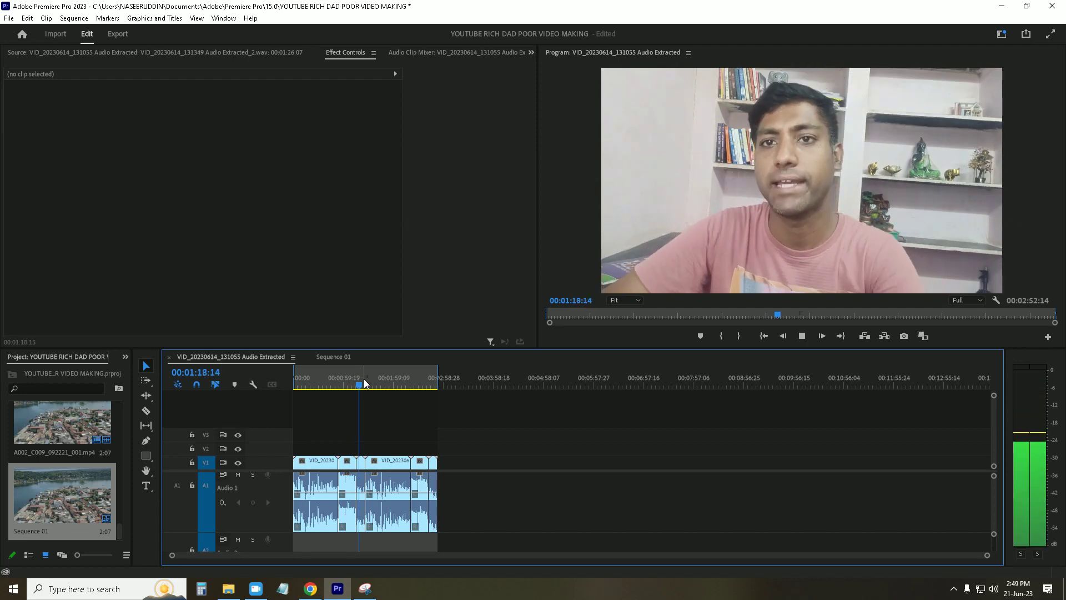
{"action": "left_click", "coordinate": [368, 380]}
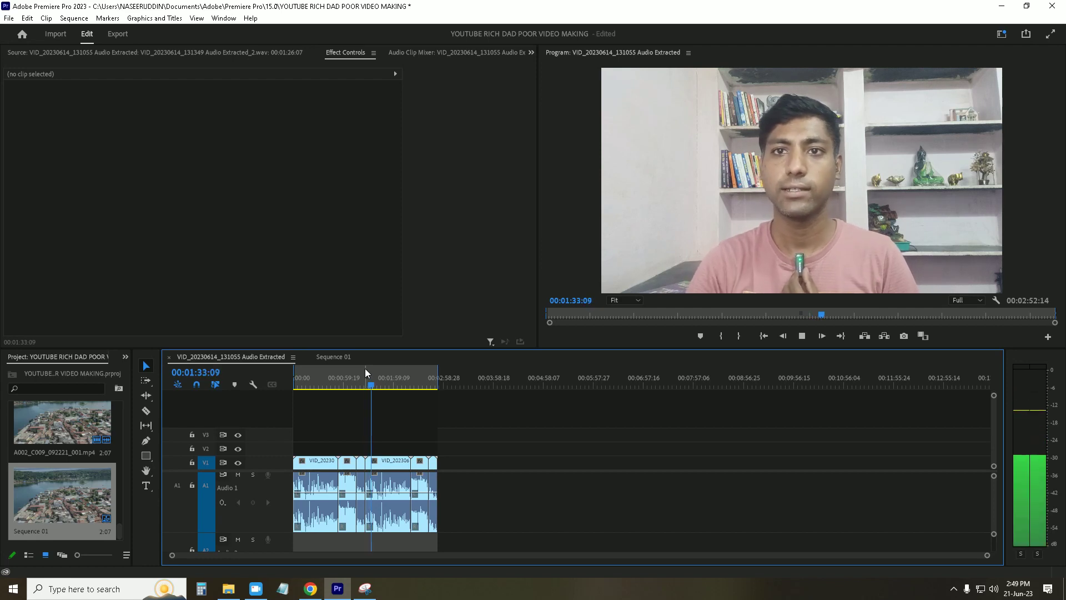
{"action": "left_click", "coordinate": [387, 375]}
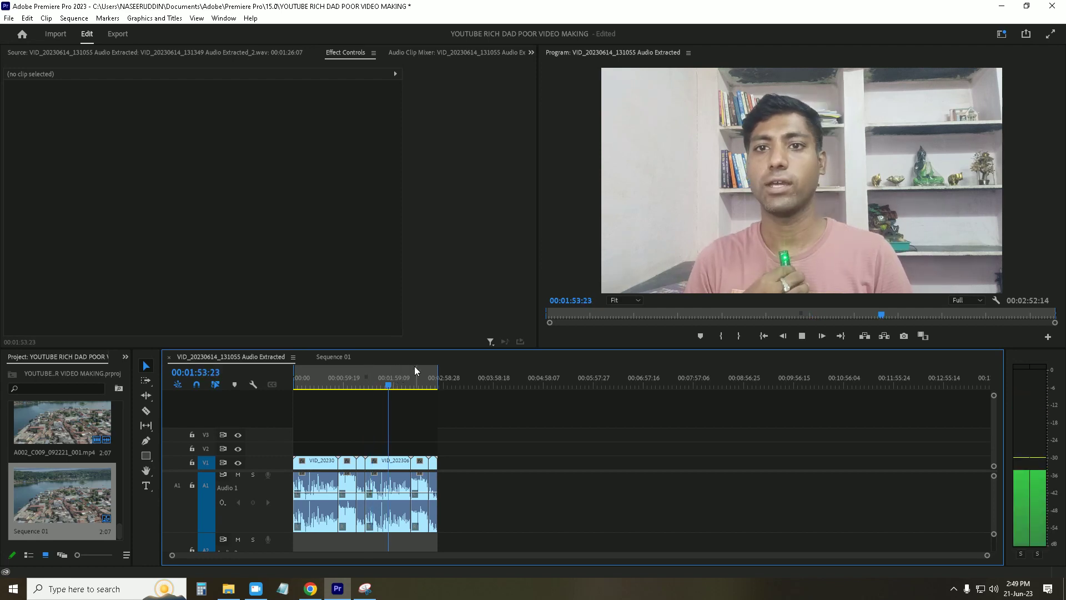
{"action": "left_click", "coordinate": [424, 375]}
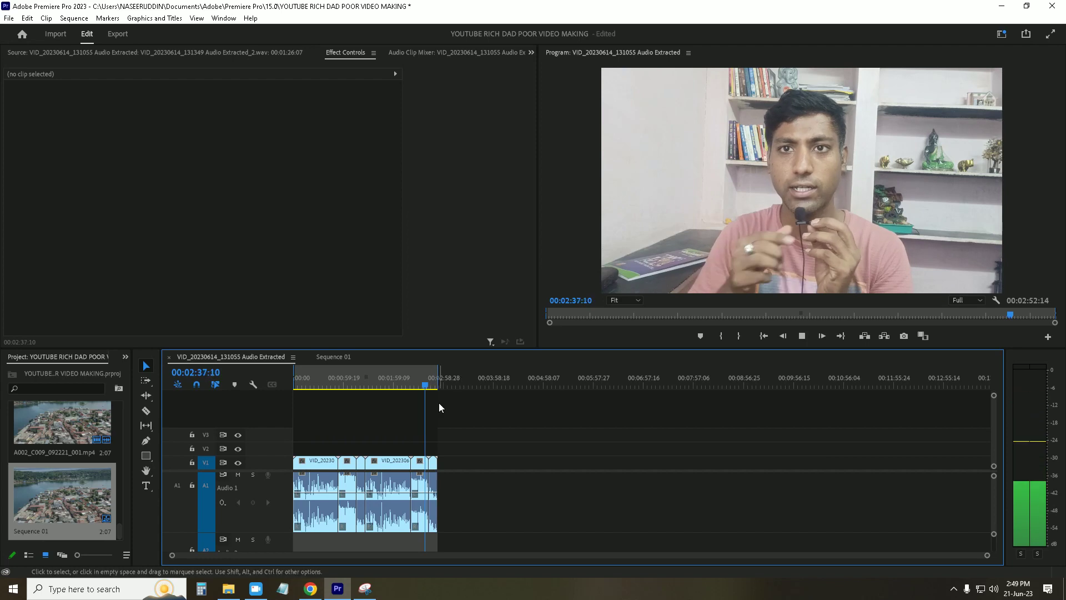
{"action": "left_click", "coordinate": [431, 382]}
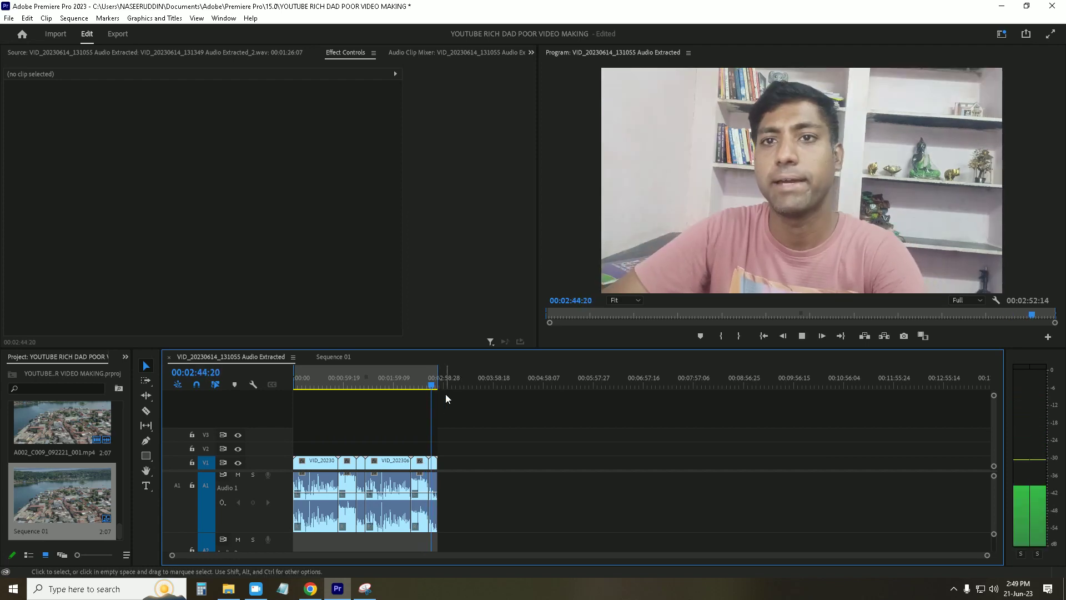
{"action": "key", "text": "space"}
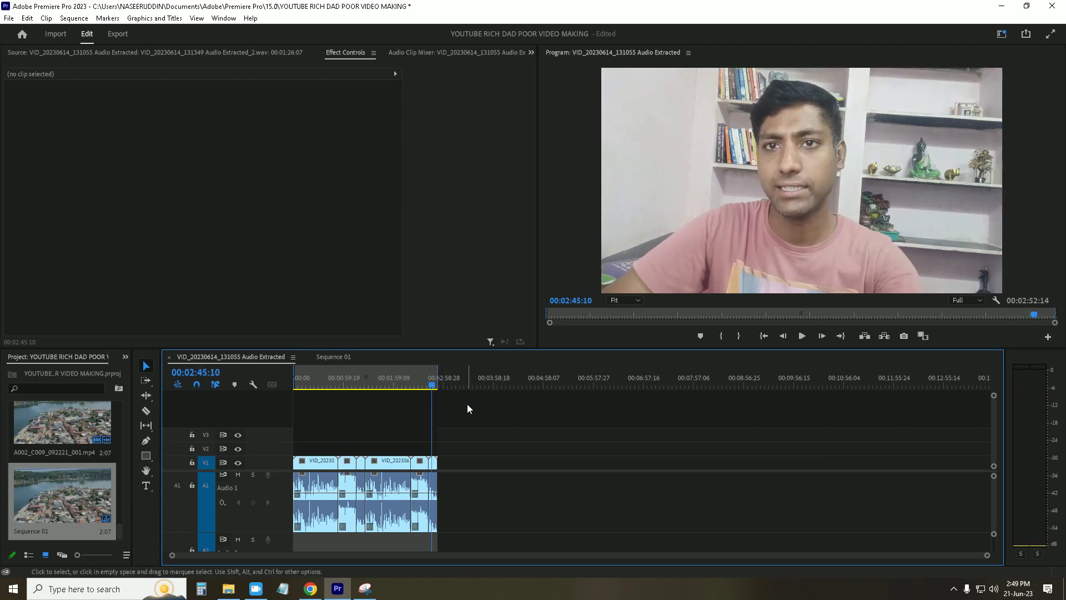
{"action": "left_click", "coordinate": [323, 377]}
{"action": "key", "text": "space"}
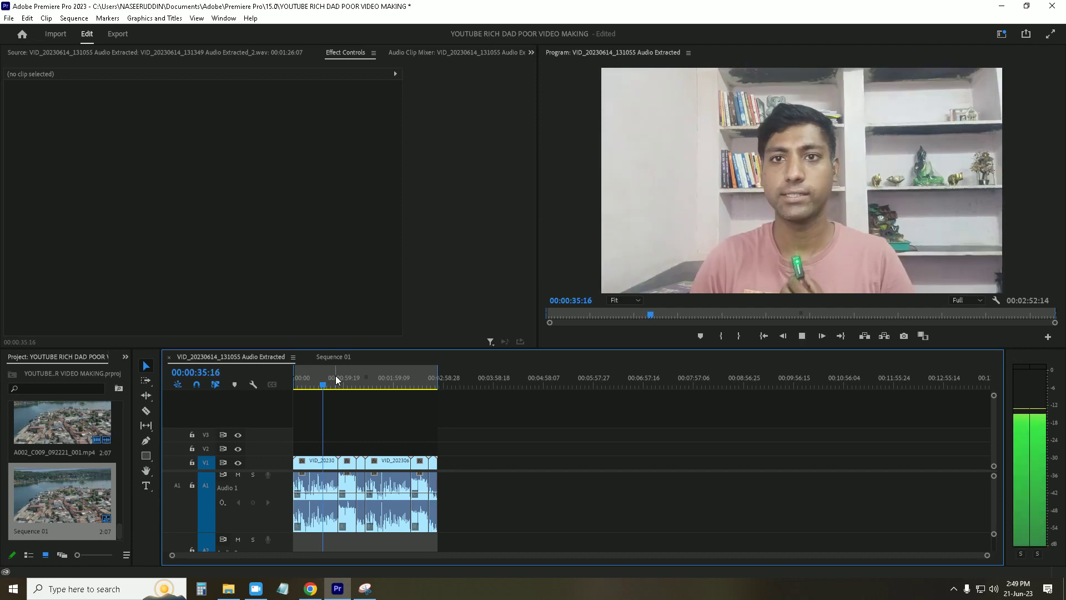
{"action": "key", "text": "space"}
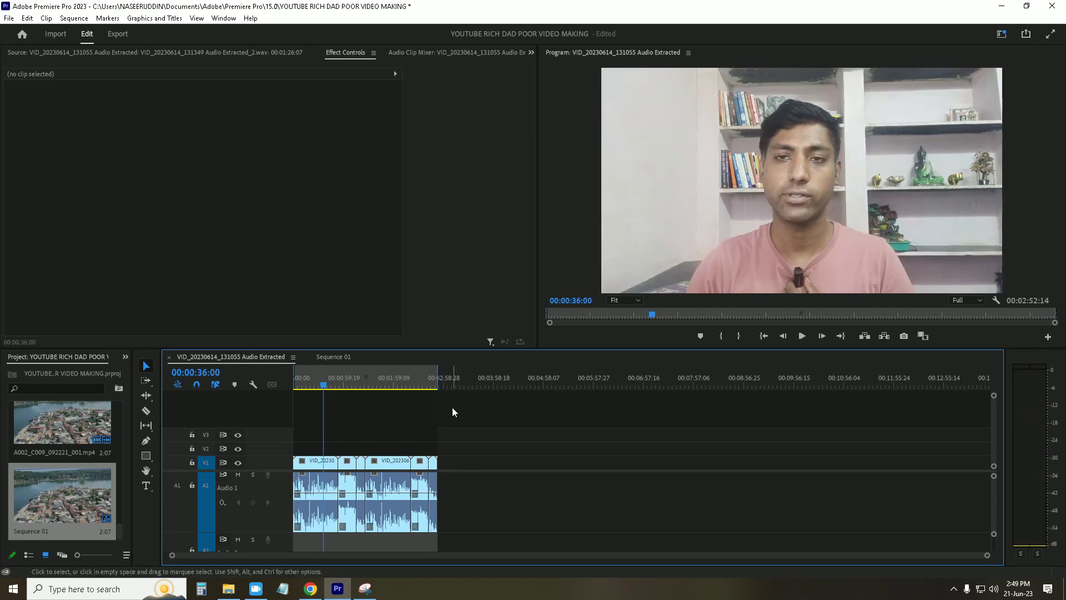
- Open the export settings for the sequence and scrub the export preview to 00;00;38;12
{"action": "key", "text": "ctrl+m"}
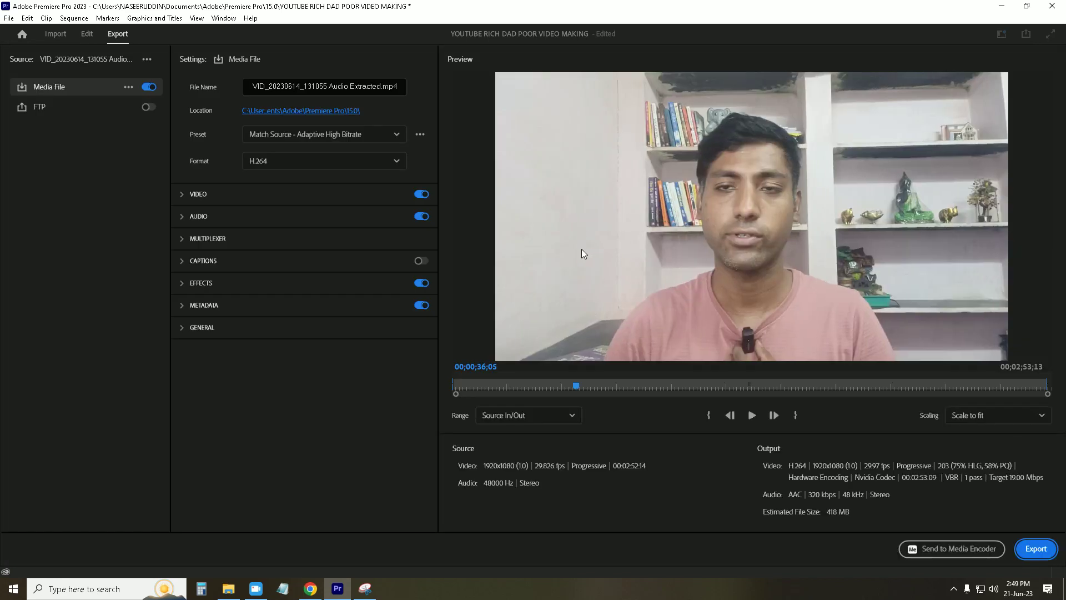
{"action": "left_click_drag", "start_coordinate": [536, 389], "coordinate": [586, 406]}
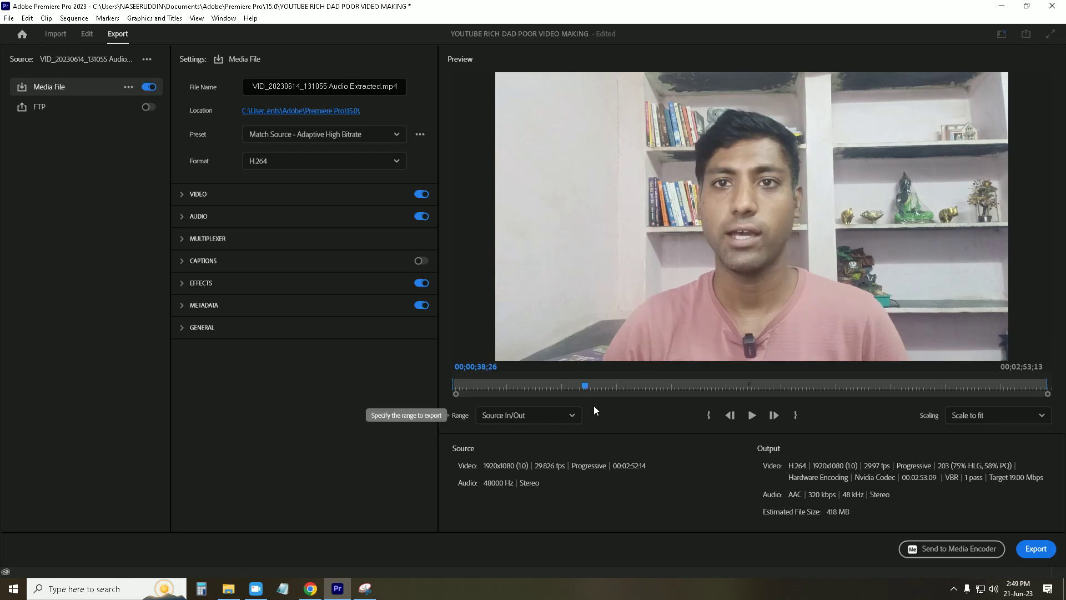
{"action": "left_click", "coordinate": [591, 385]}
{"action": "left_click_drag", "start_coordinate": [591, 387], "coordinate": [584, 387]}
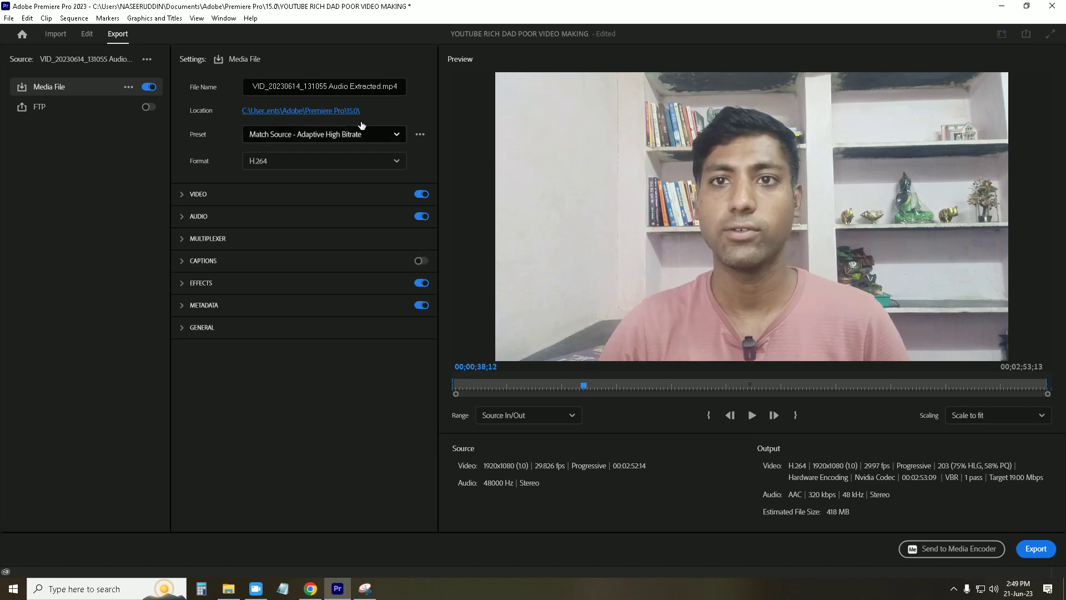
- Name the export file NOISE REMOVE IN PREMIER PRO 2023 and export the sequence as H.264 with the Match Source - Adaptive High Bitrate preset
{"action": "left_click_drag", "start_coordinate": [382, 86], "coordinate": [254, 86]}
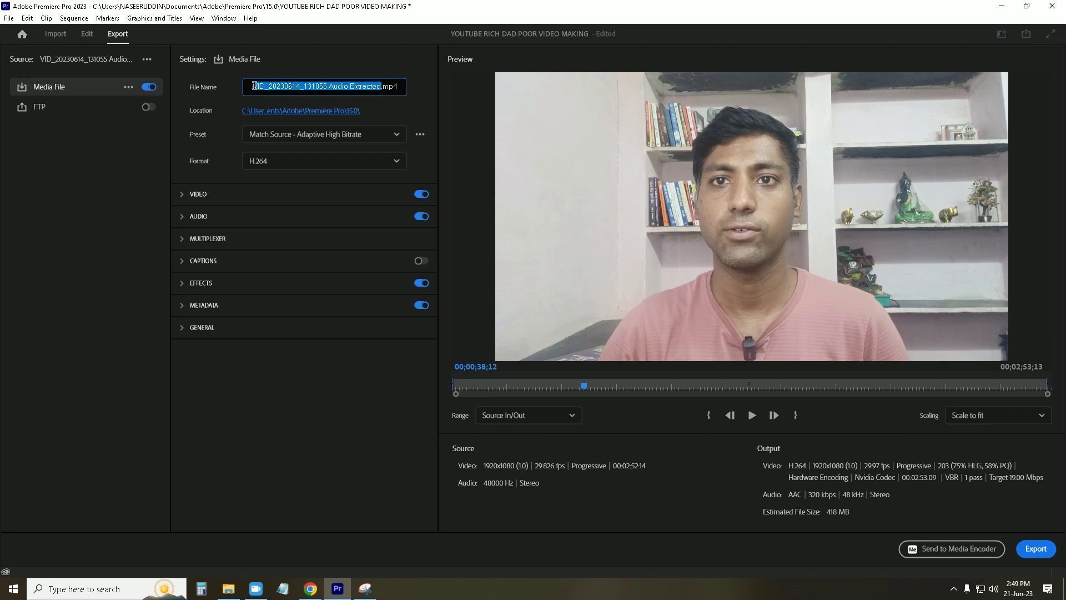
{"action": "type", "text": "NO"}
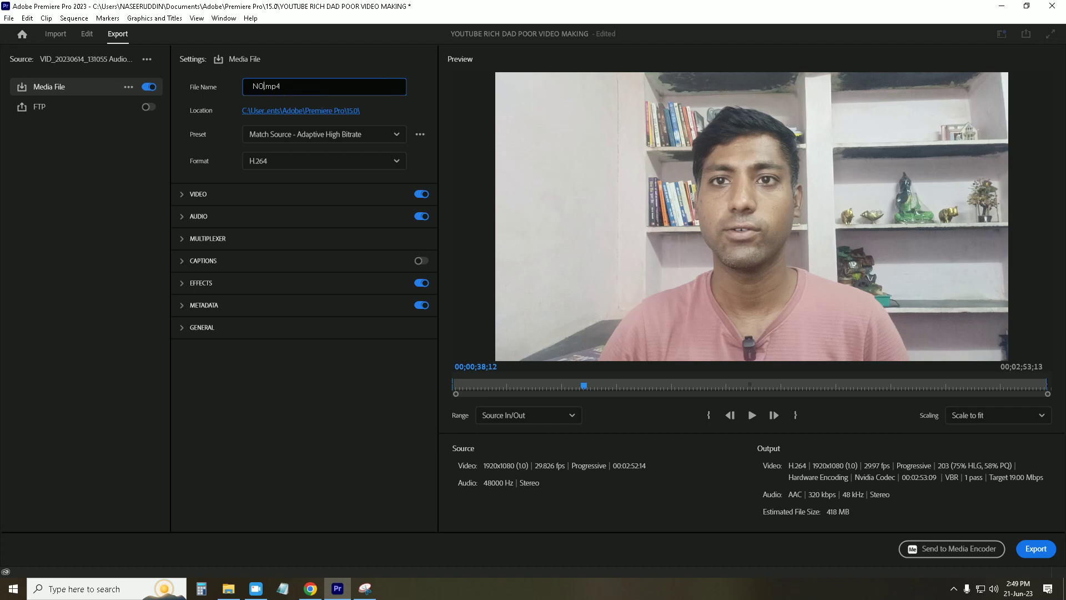
{"action": "type", "text": "ISE REMOVE IN PREMIER PRO 2023"}
{"action": "left_click", "coordinate": [190, 204]}
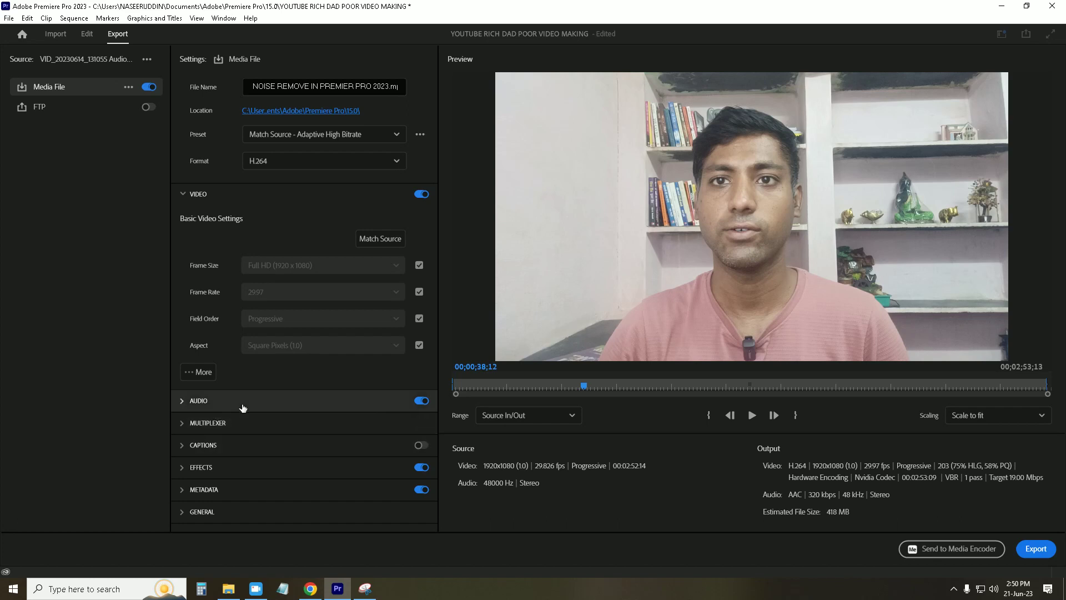
{"action": "left_click", "coordinate": [1035, 549]}
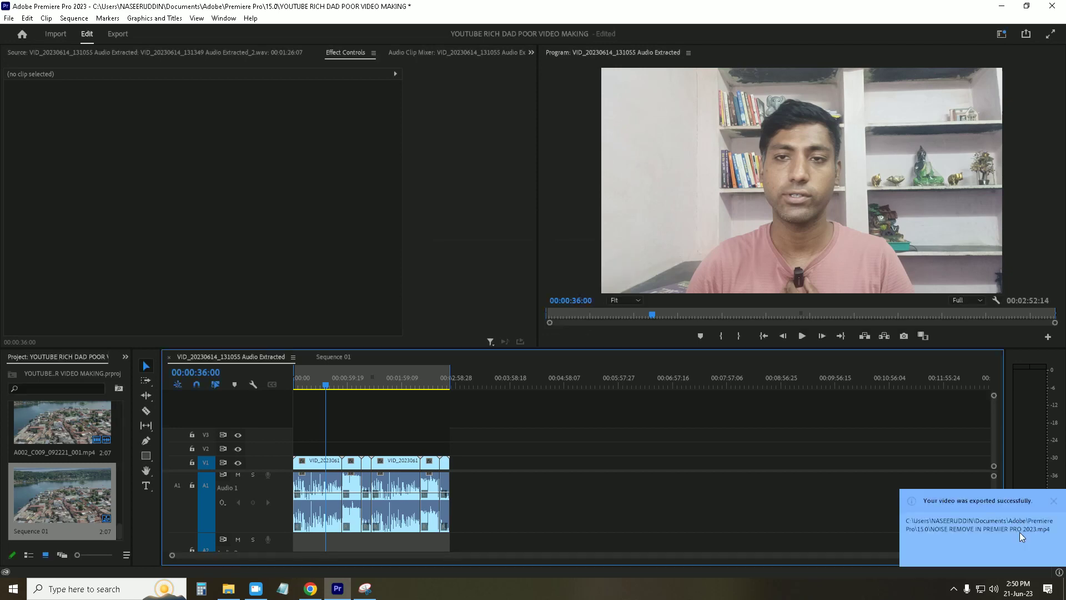
- View the details of the export event and close the event list
{"action": "left_click", "coordinate": [976, 524]}
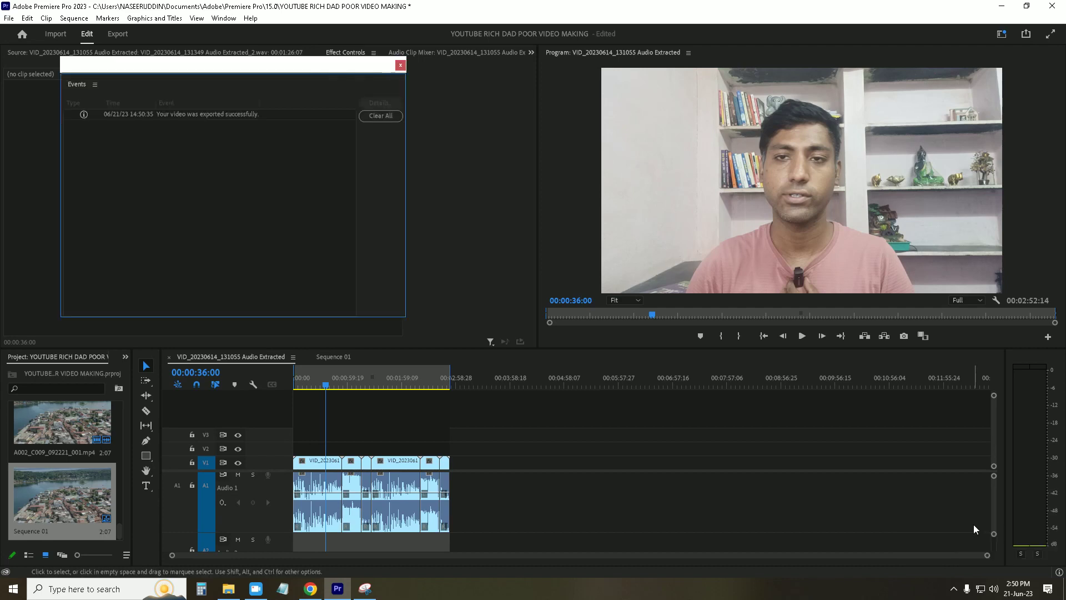
{"action": "left_click", "coordinate": [164, 116]}
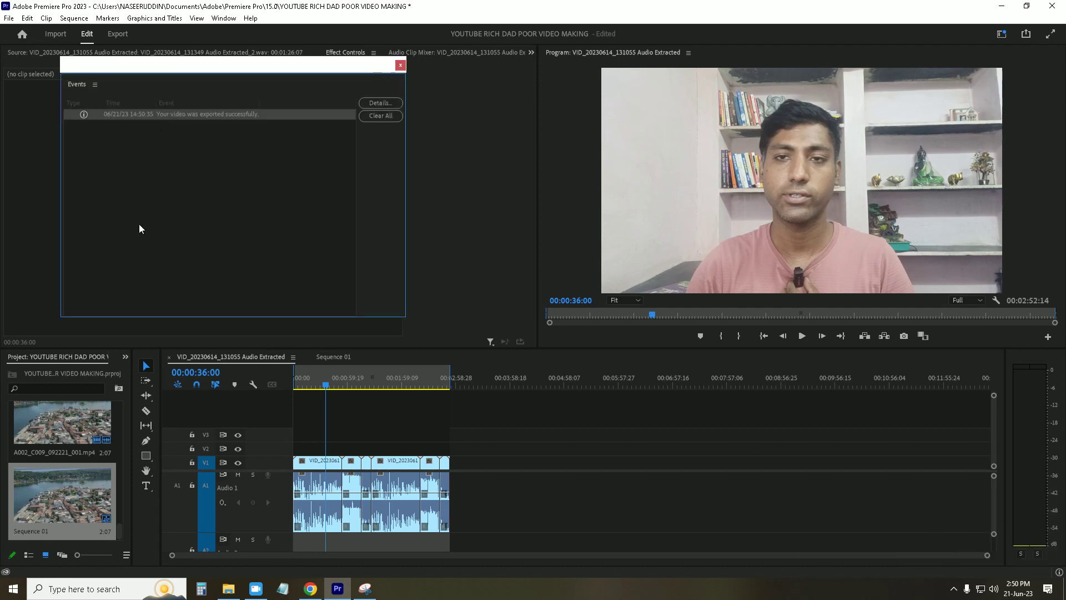
{"action": "left_click", "coordinate": [379, 104]}
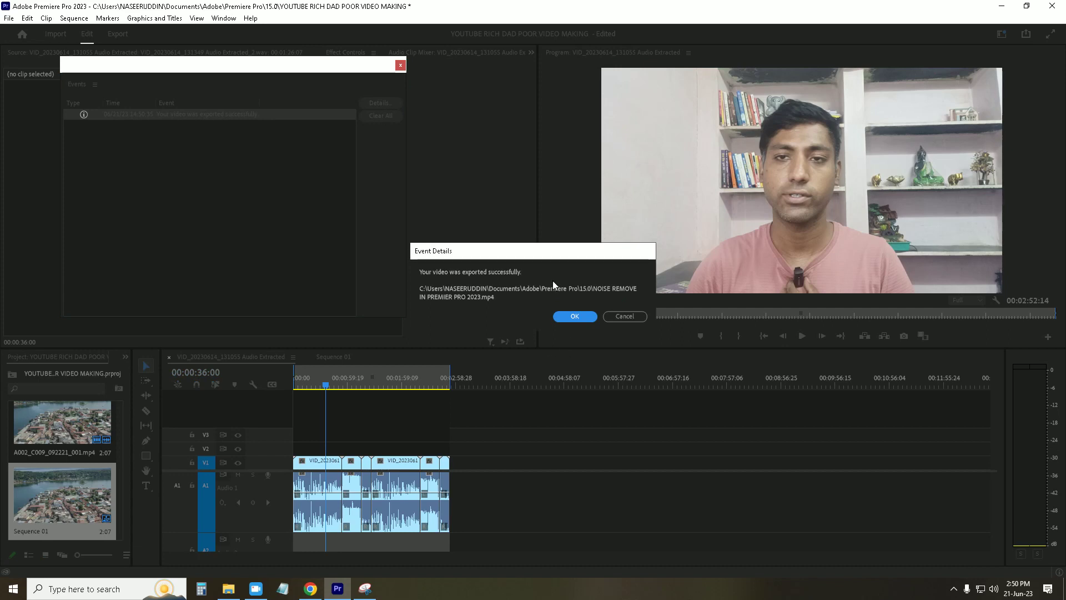
{"action": "left_click", "coordinate": [583, 319]}
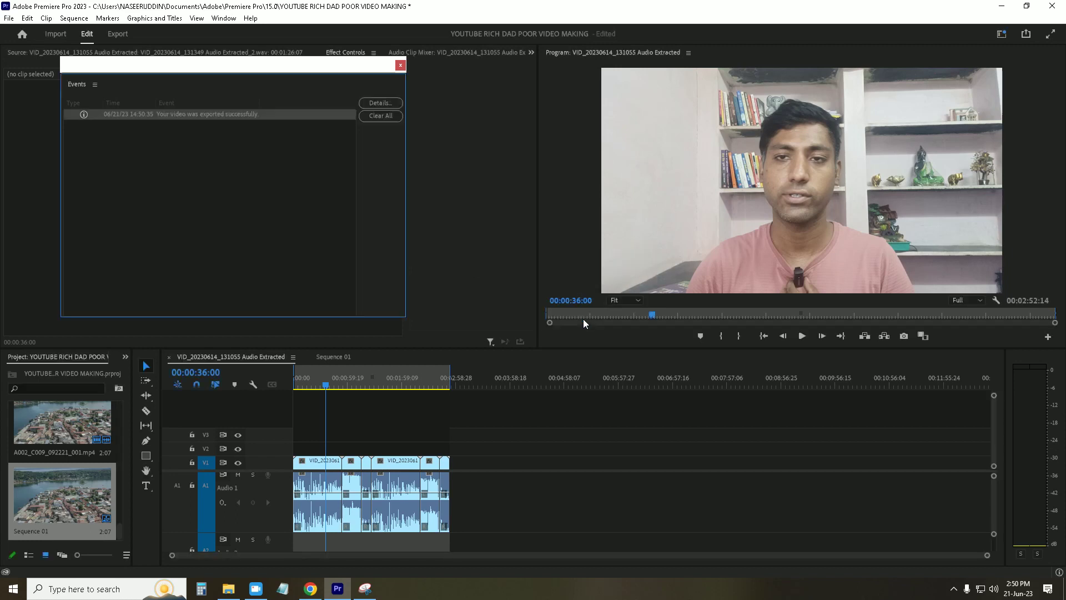
{"action": "left_click", "coordinate": [400, 66]}
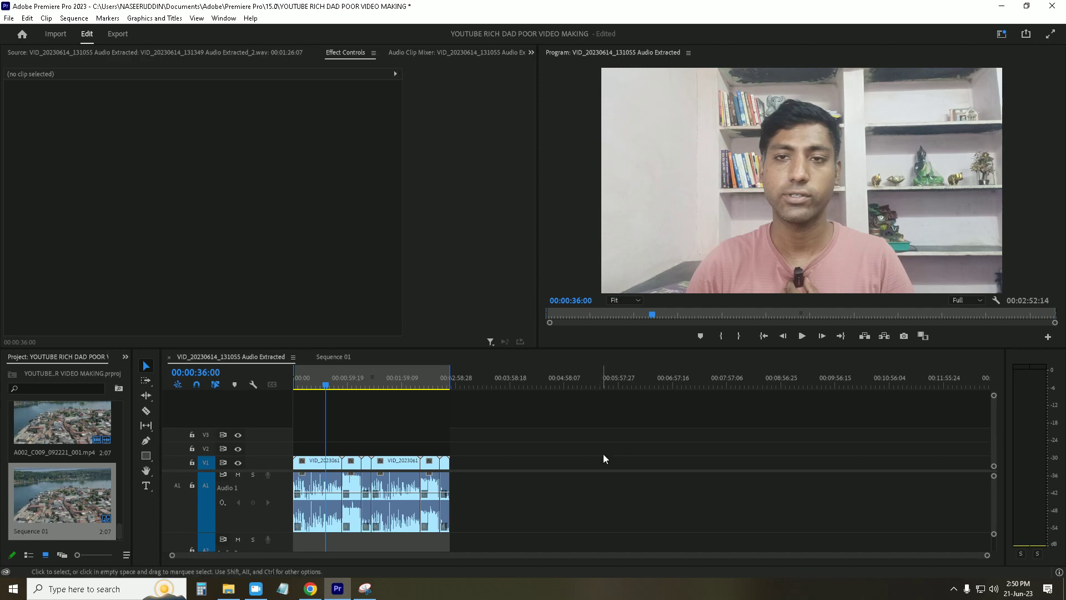